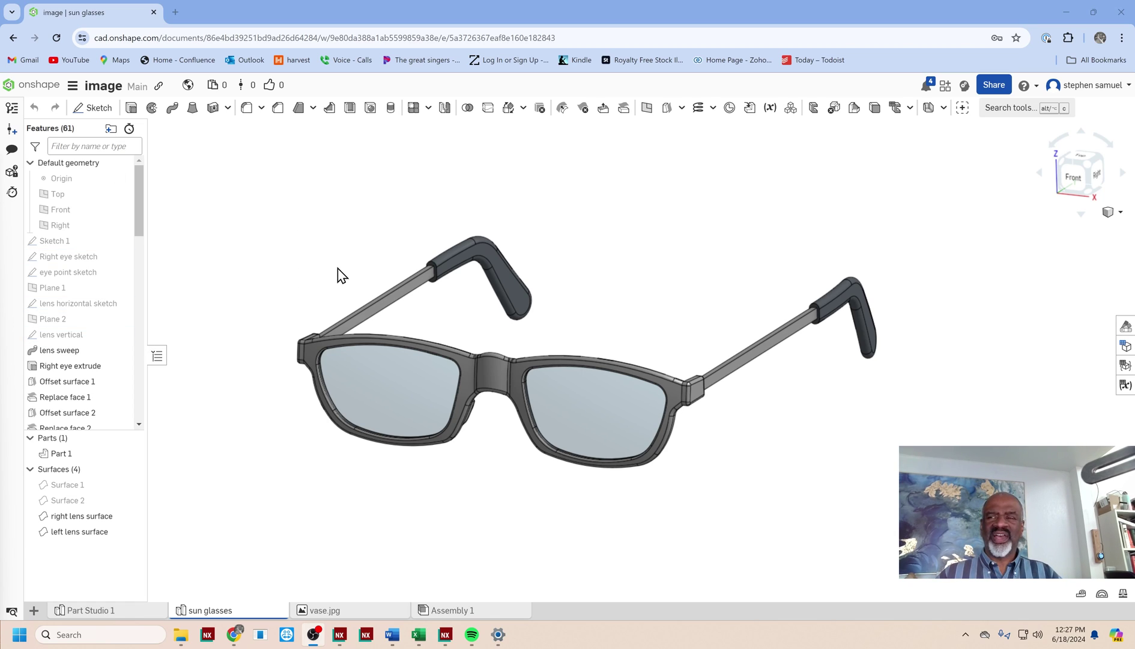
Step: Orbit the finished sunglasses model to look around it
mouse_move(339, 274)
right_mouse_down()
mouse_move(304, 274)
mouse_move(337, 277)
right_mouse_up()
Step: Roll the history back to the default planes and show the Top, Front and Right planes
right_click(90, 225)
left_click(200, 269)
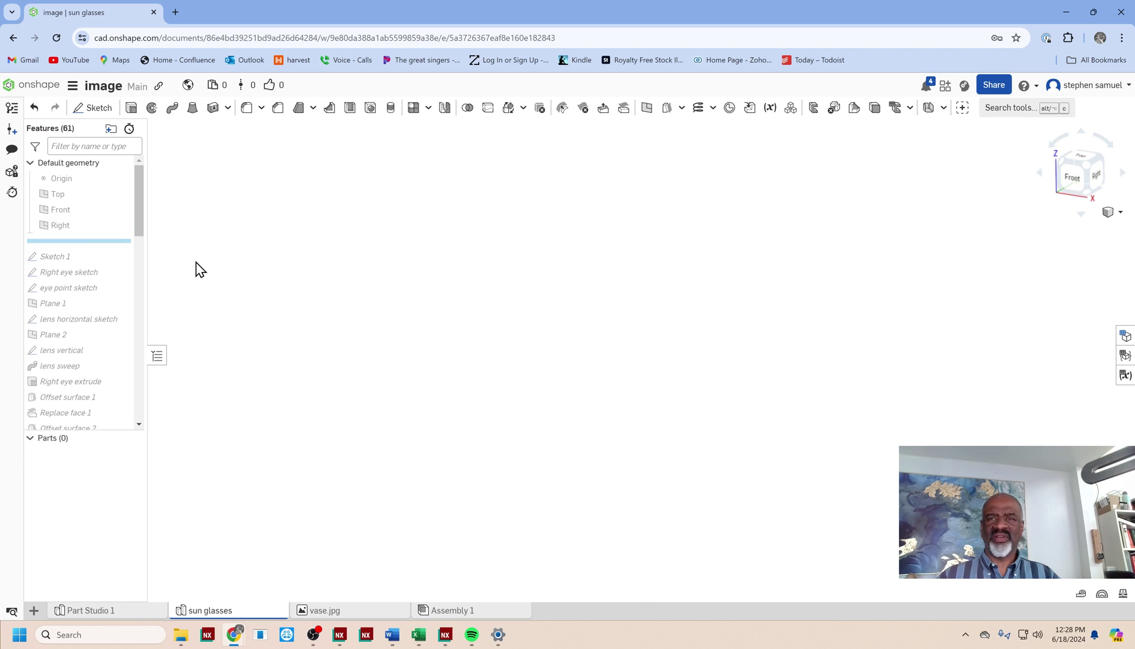
left_click(123, 193)
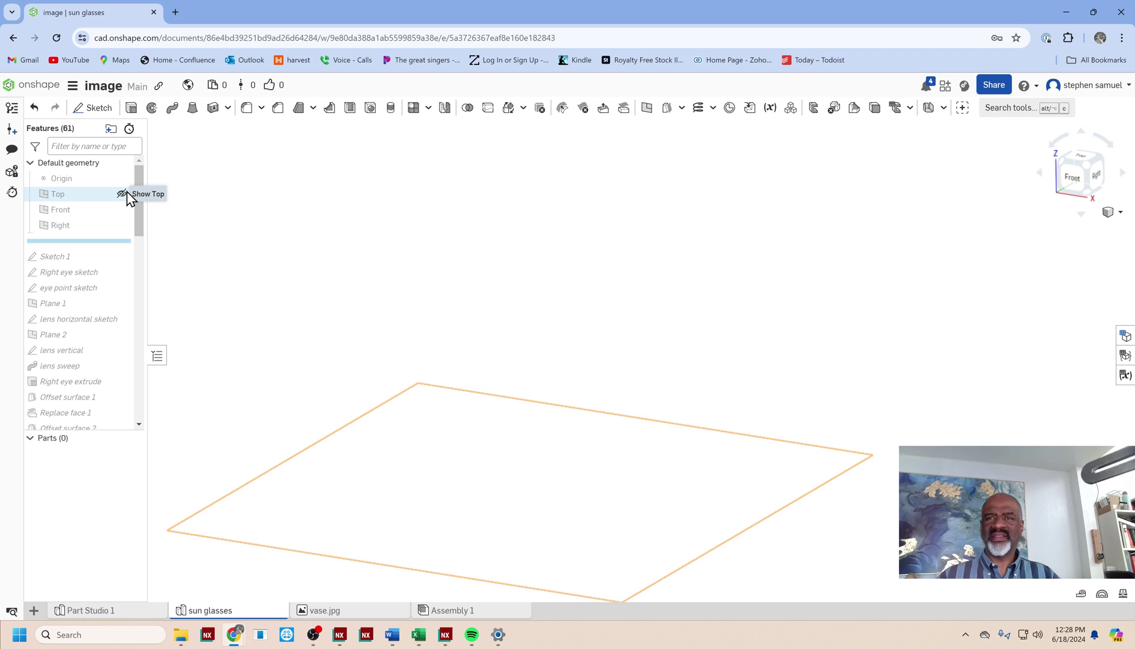
left_click(122, 209)
left_click(122, 225)
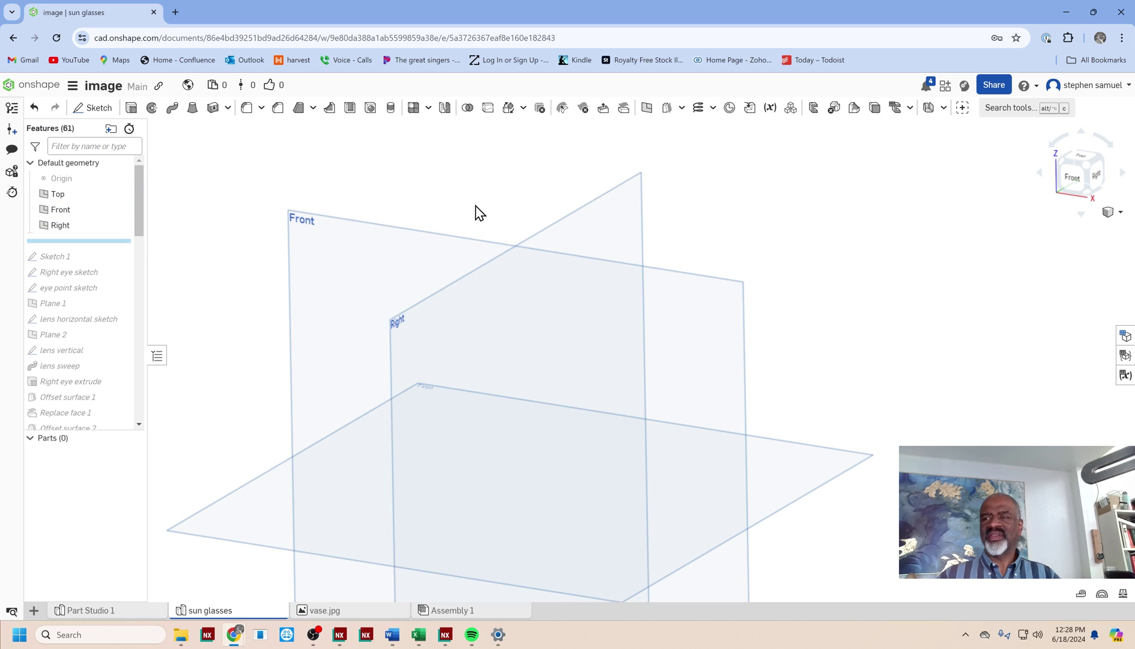
Step: Replay the history through Sketch 1 and make its vertical line visible
left_click(99, 258)
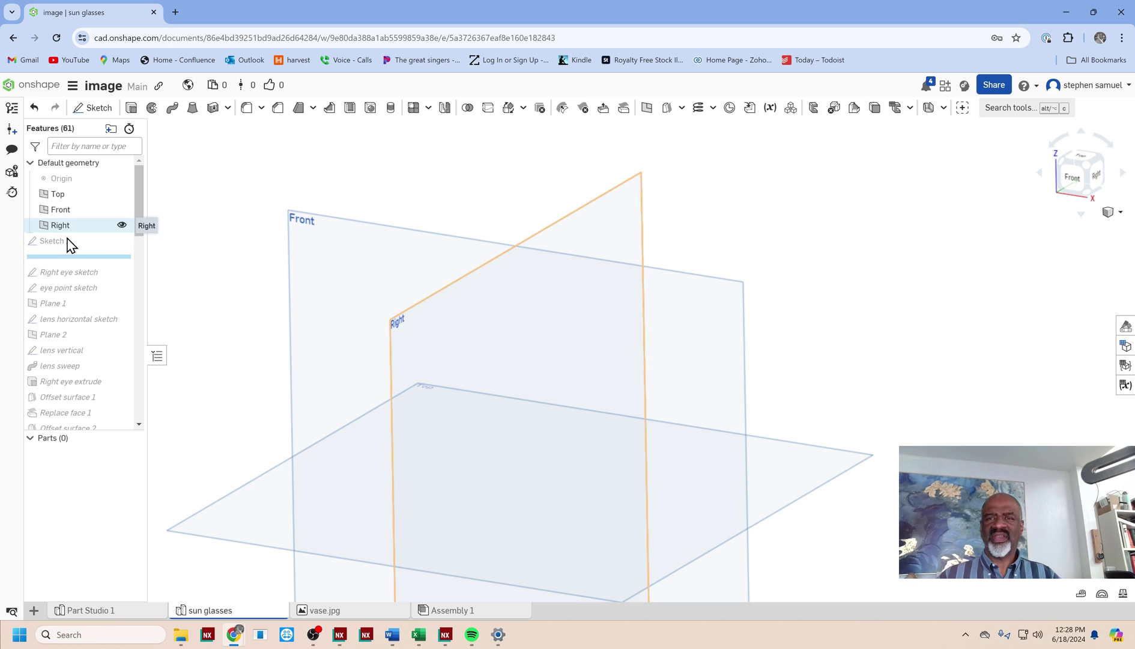
left_click(123, 241)
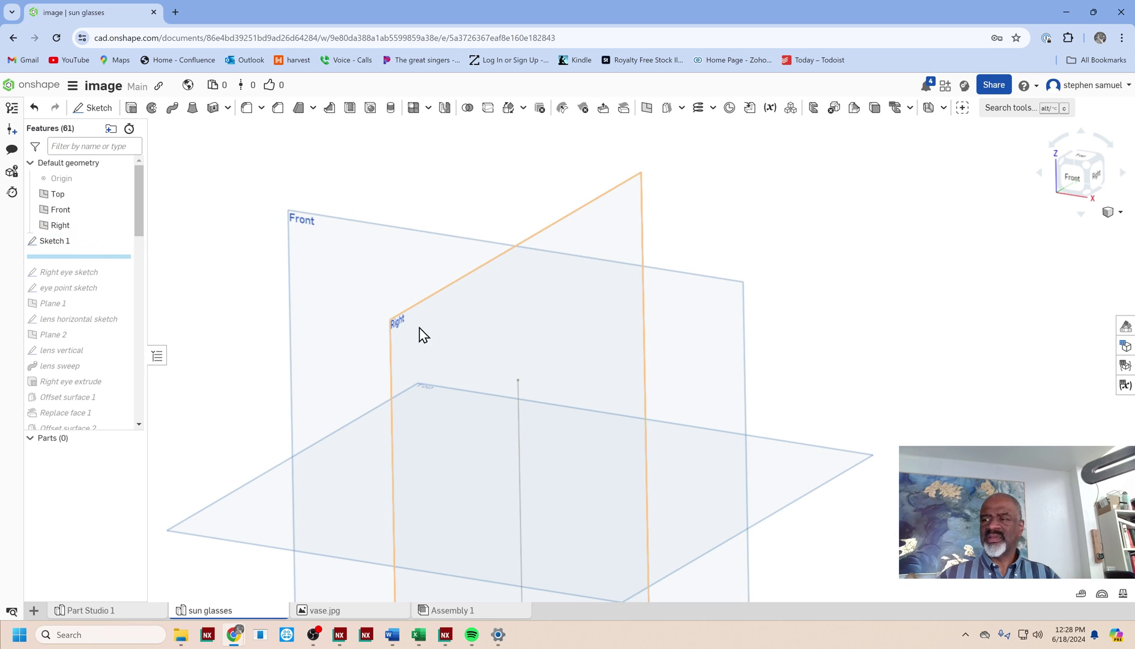
scroll(423, 334, "down", 3)
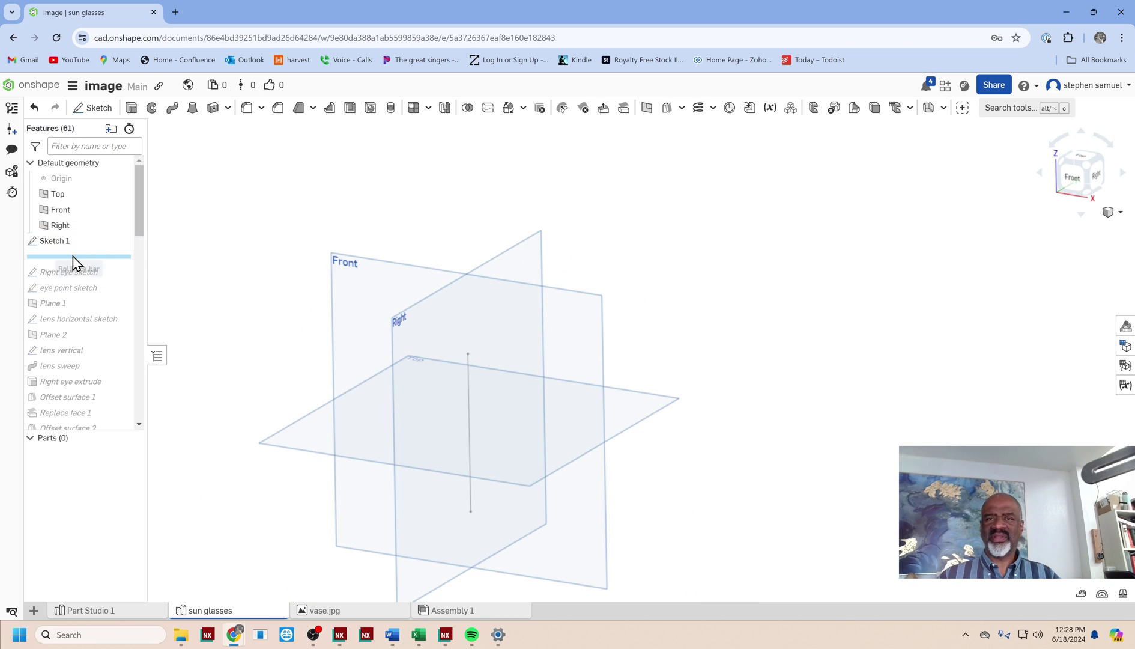
Step: Replay through the Right eye sketch, make it visible, and view it from the front
left_click_drag(73, 257, 75, 282)
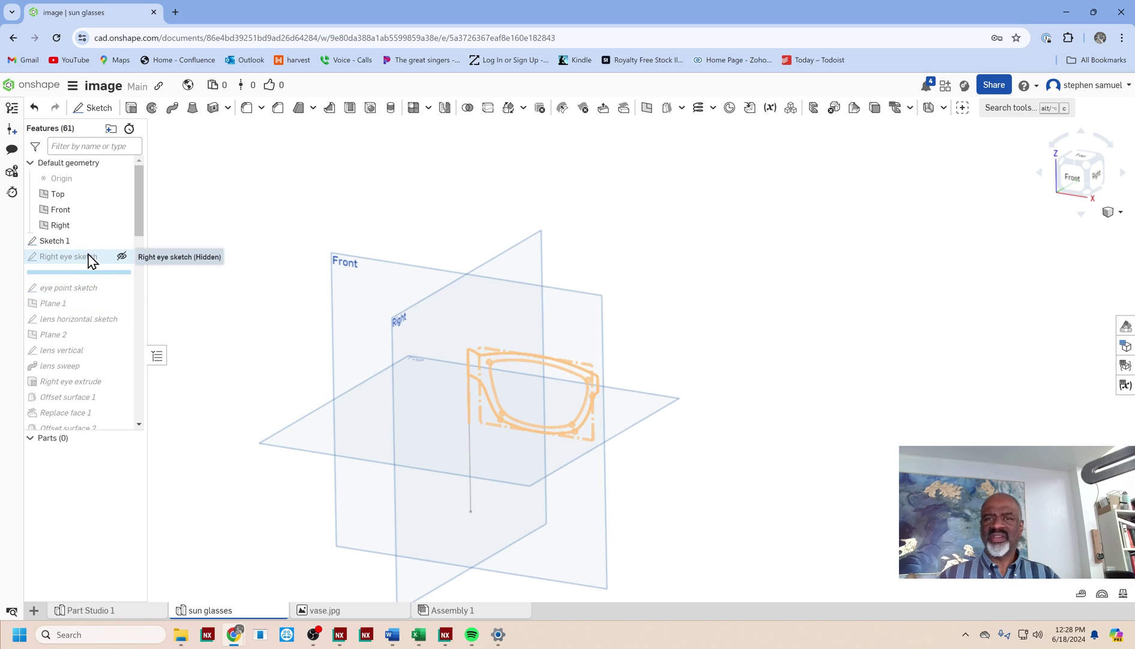
left_click(121, 256)
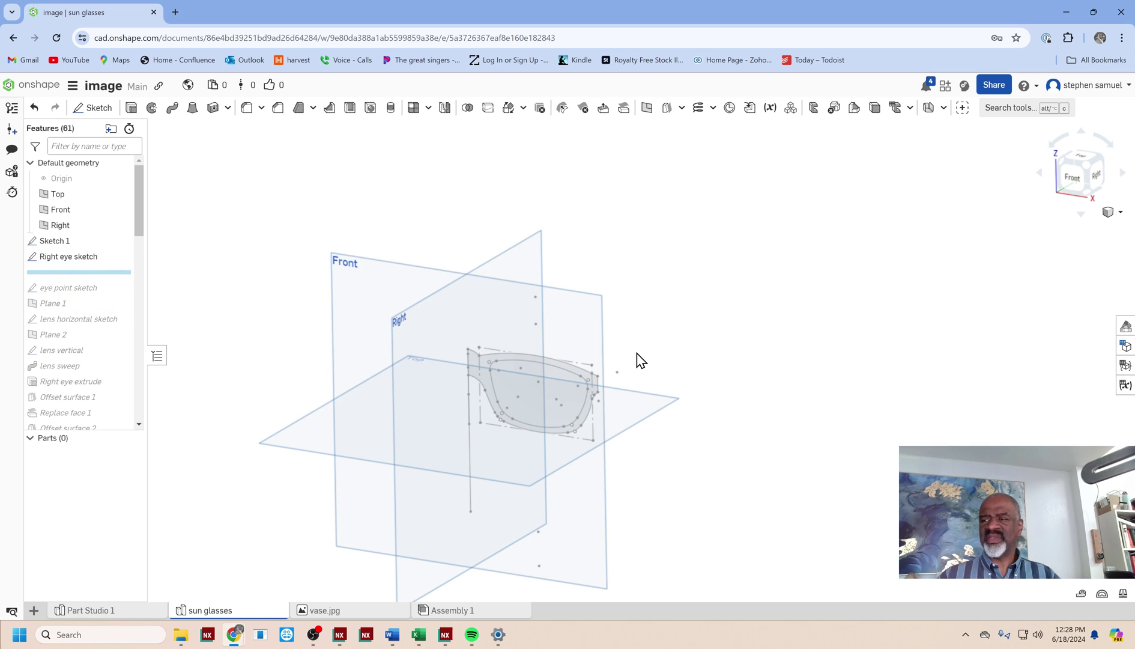
middle_click_drag(638, 357, 658, 356)
key("shift+1")
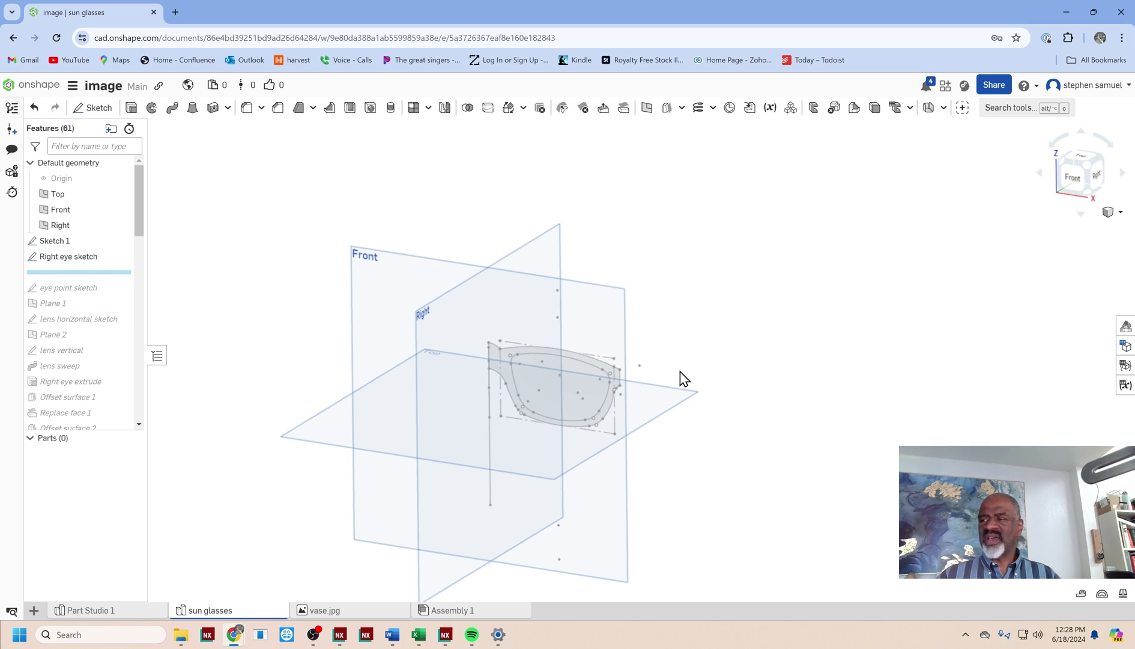
scroll(628, 356, "up", 5)
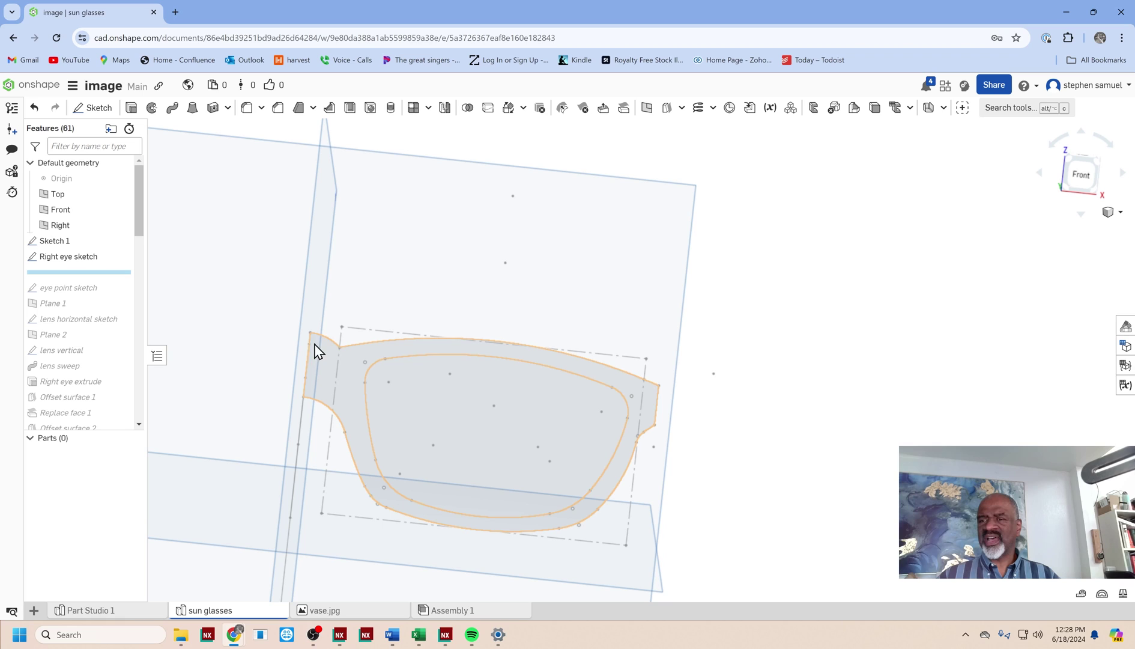
scroll(577, 328, "down", 3)
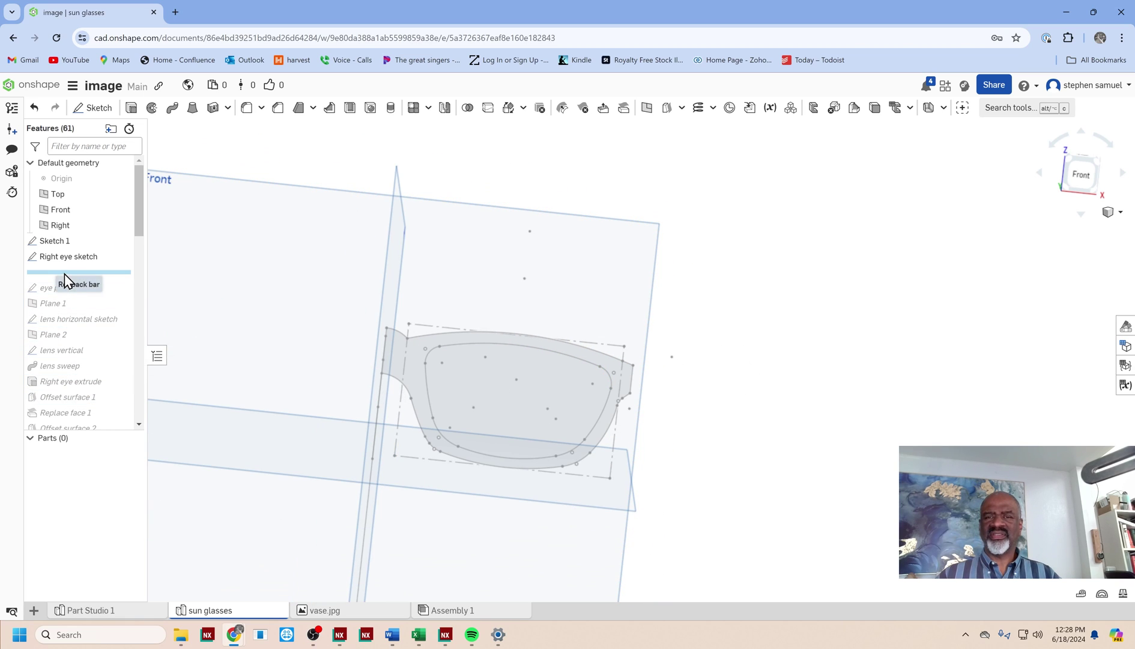
Step: Replay through the eye point sketch, Plane 1 and the lens horizontal sketch
mouse_move(64, 273)
left_mouse_down()
mouse_move(69, 295)
mouse_move(126, 289)
left_mouse_up()
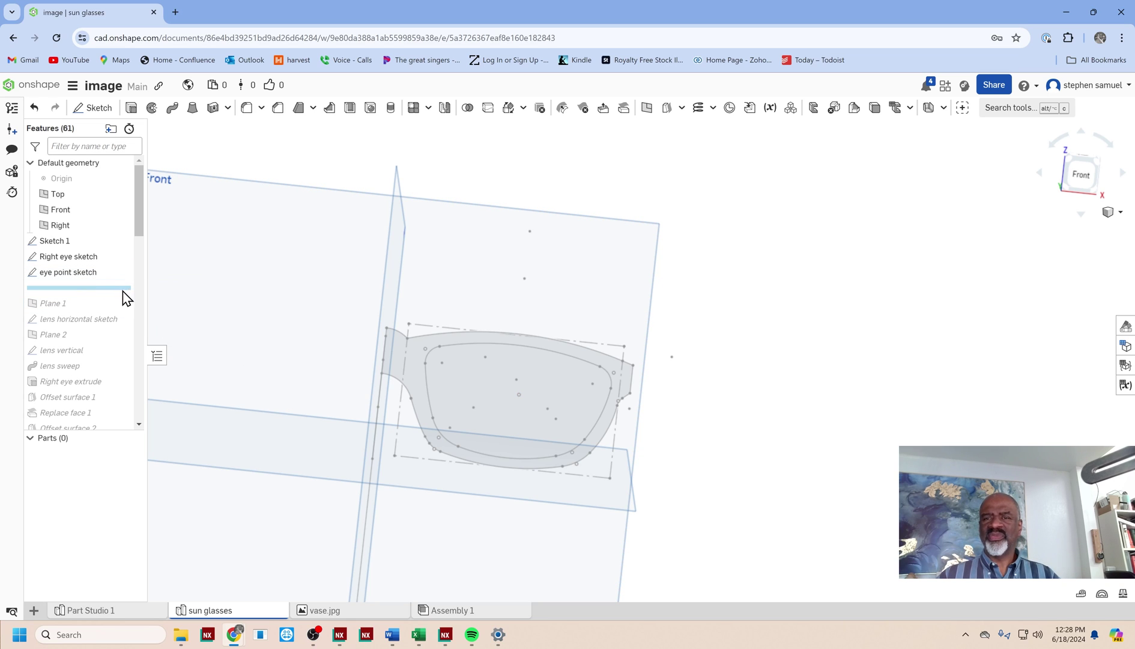
mouse_move(727, 475)
right_mouse_down()
mouse_move(694, 418)
mouse_move(725, 462)
mouse_move(690, 421)
mouse_move(657, 410)
mouse_move(669, 431)
mouse_move(645, 440)
mouse_move(722, 477)
mouse_move(710, 497)
mouse_move(713, 487)
right_mouse_up()
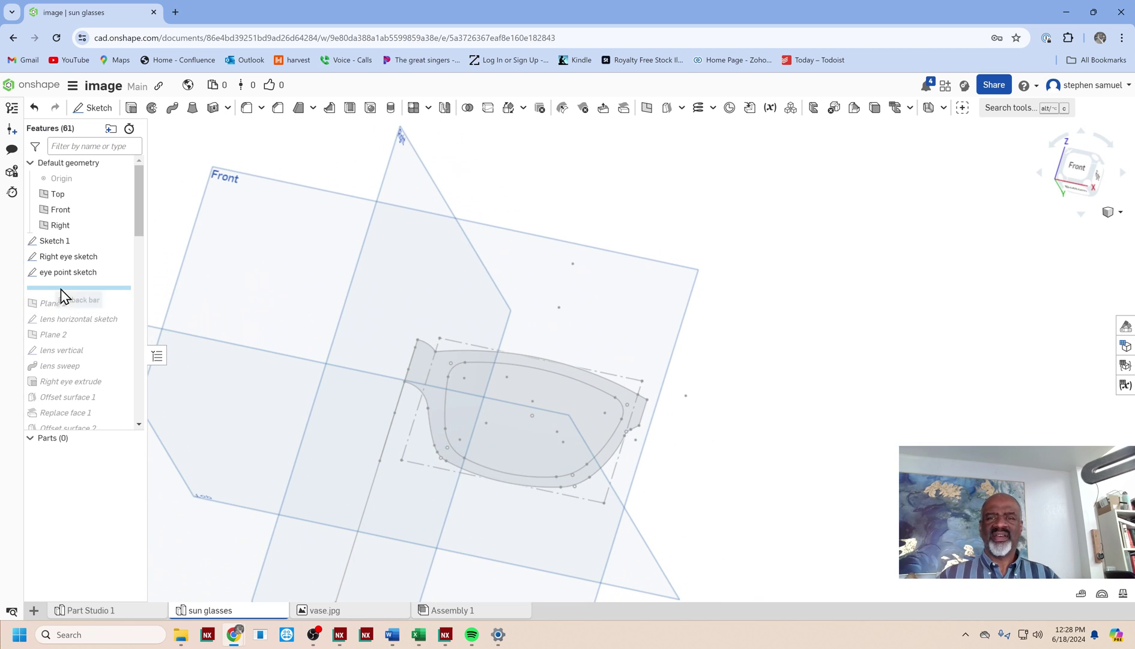
left_click_drag(64, 290, 64, 306)
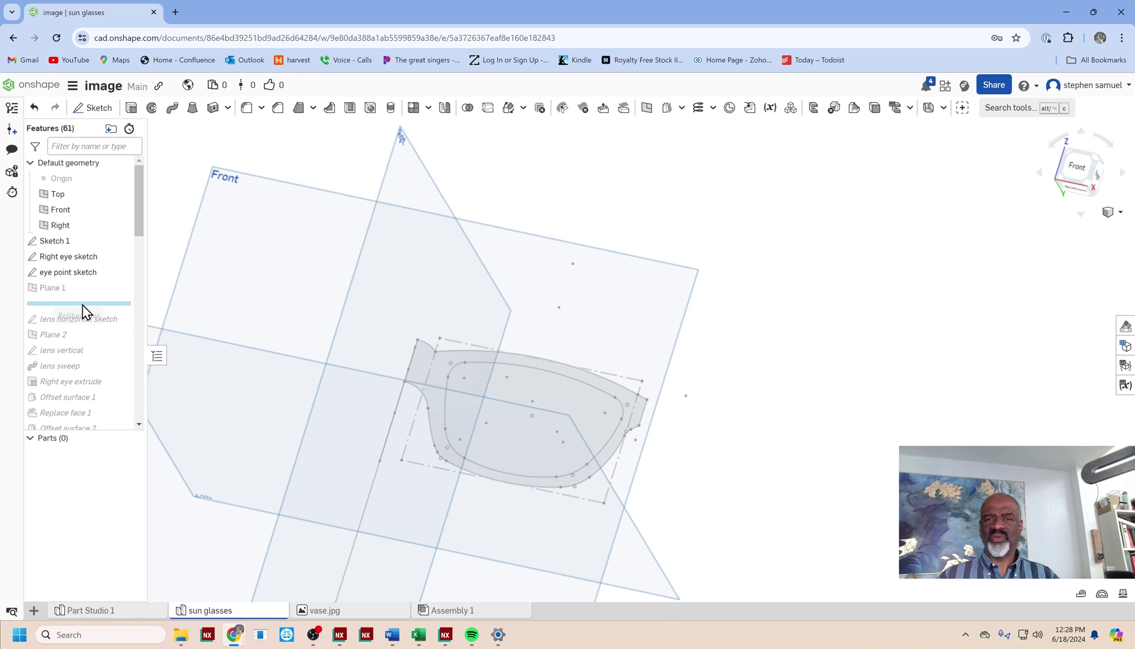
left_click_drag(87, 311, 86, 322)
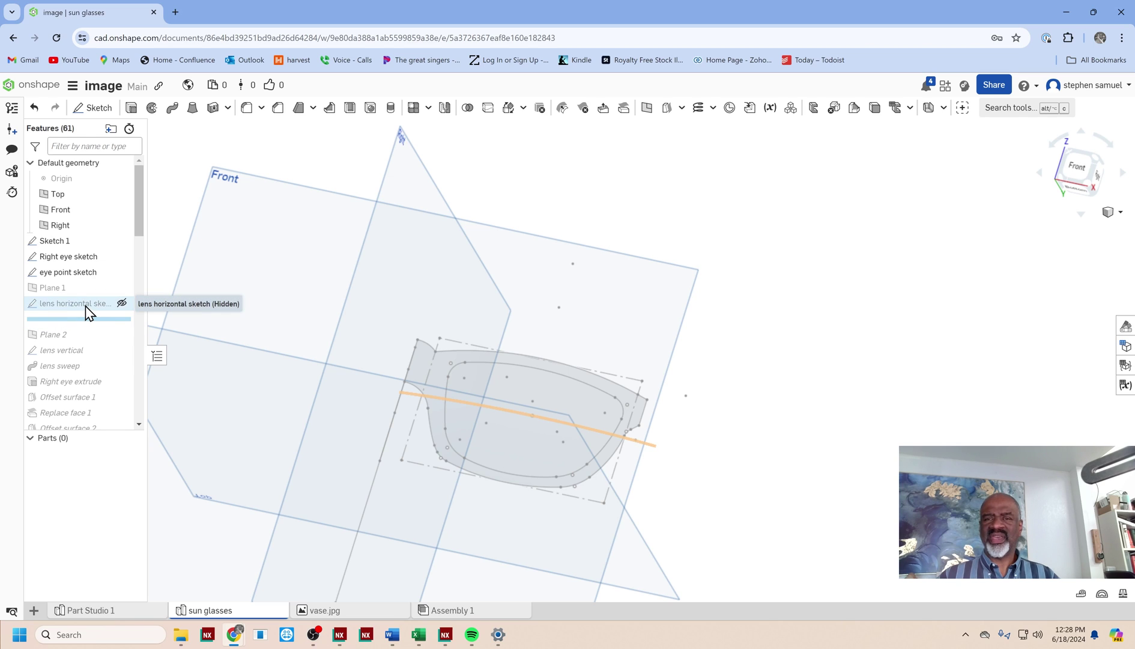
Step: Show the lens horizontal sketch, then replay through Plane 2 and show lens vertical from the bottom view
left_click(122, 303)
key("shift+6")
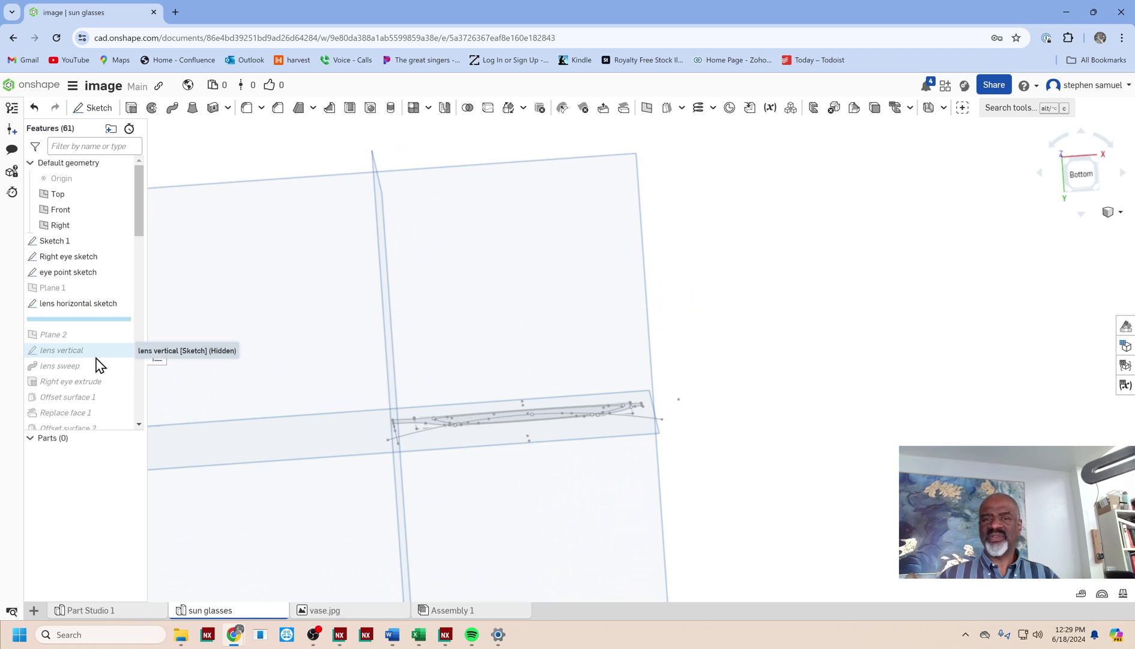
left_click_drag(88, 319, 81, 358)
left_click(121, 335)
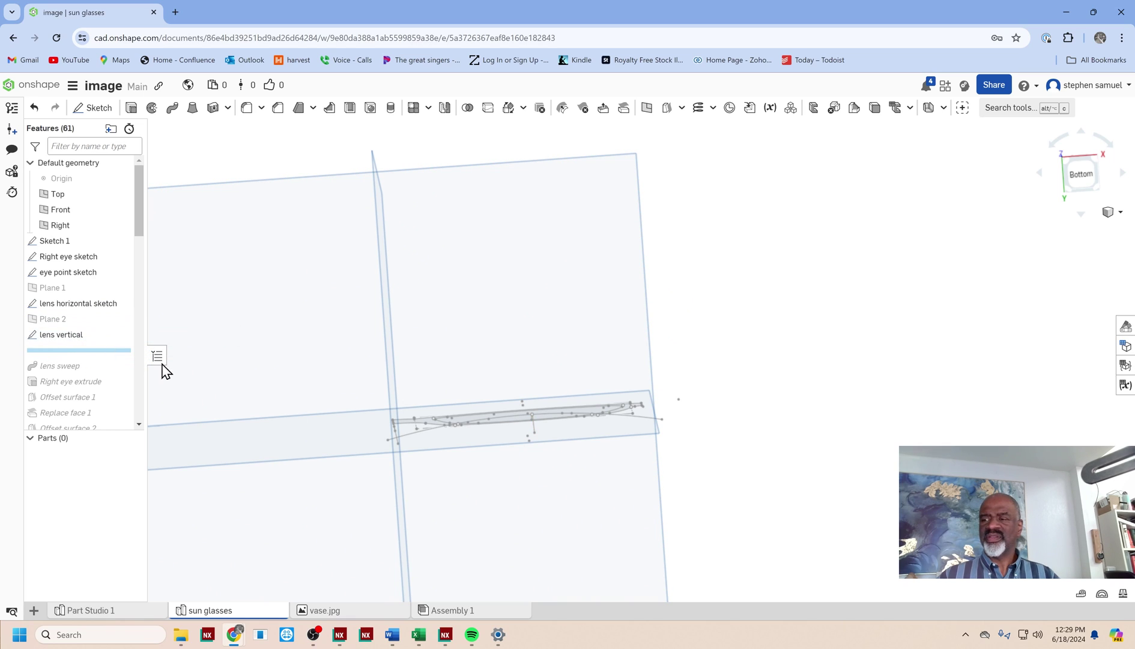
mouse_move(725, 467)
right_mouse_down()
mouse_move(685, 476)
mouse_move(742, 428)
mouse_move(704, 456)
mouse_move(736, 398)
right_mouse_up()
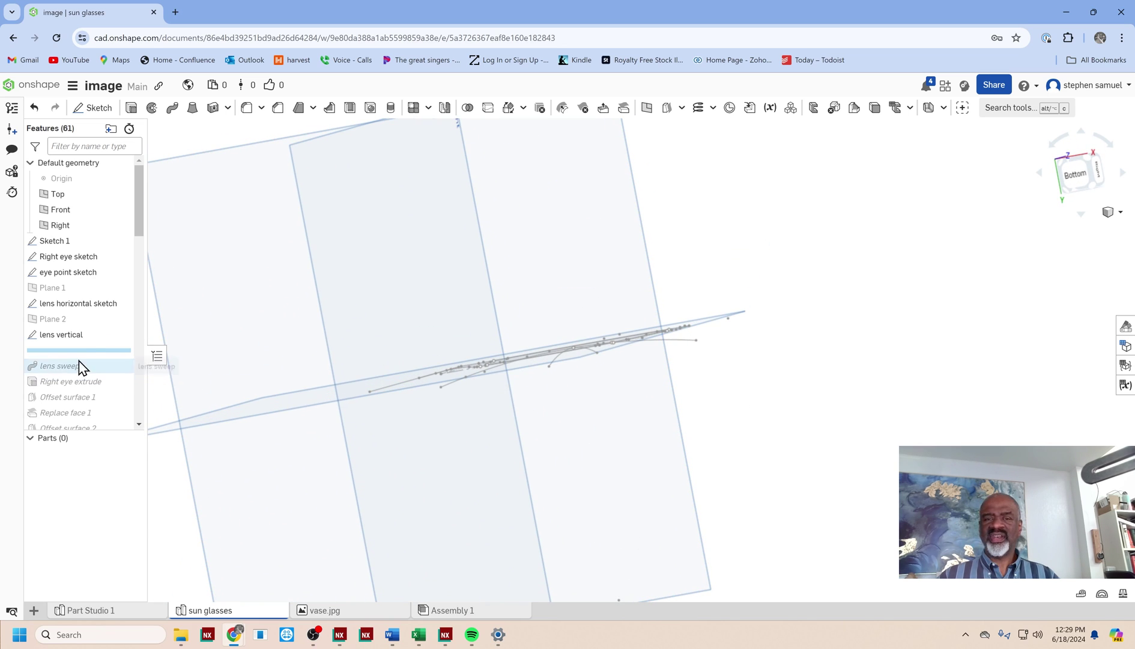
Step: Replay through the lens sweep and inspect the new curved right lens surface
left_click_drag(79, 352, 73, 376)
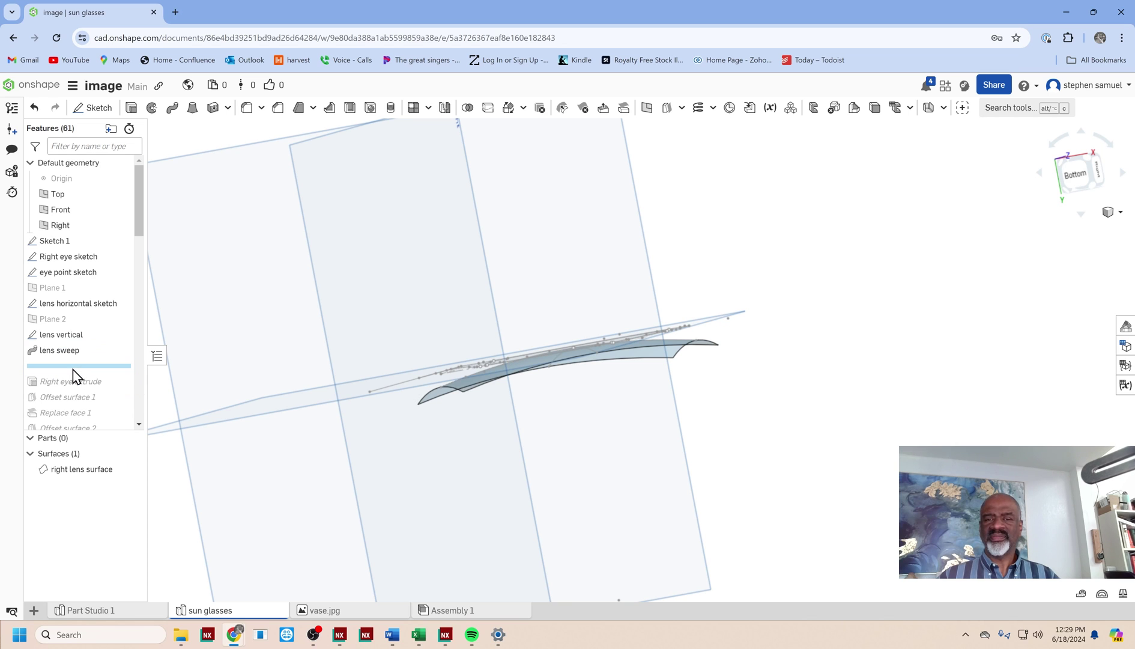
right_click_drag(758, 424, 703, 412)
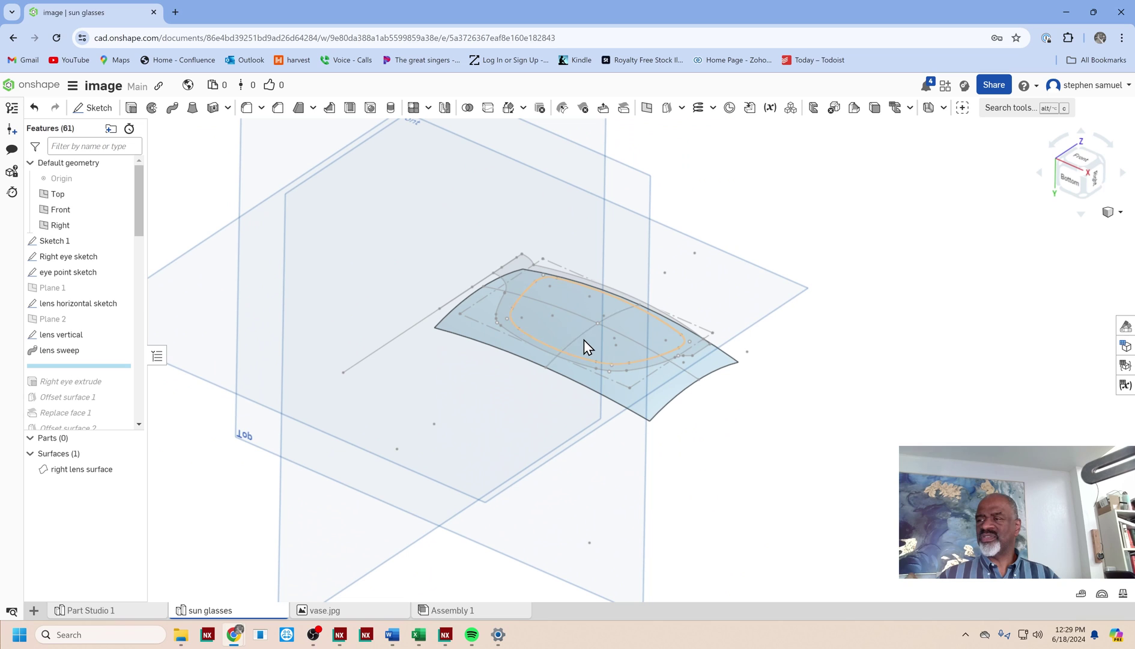
mouse_move(733, 472)
right_mouse_down()
mouse_move(750, 439)
mouse_move(749, 463)
right_mouse_up()
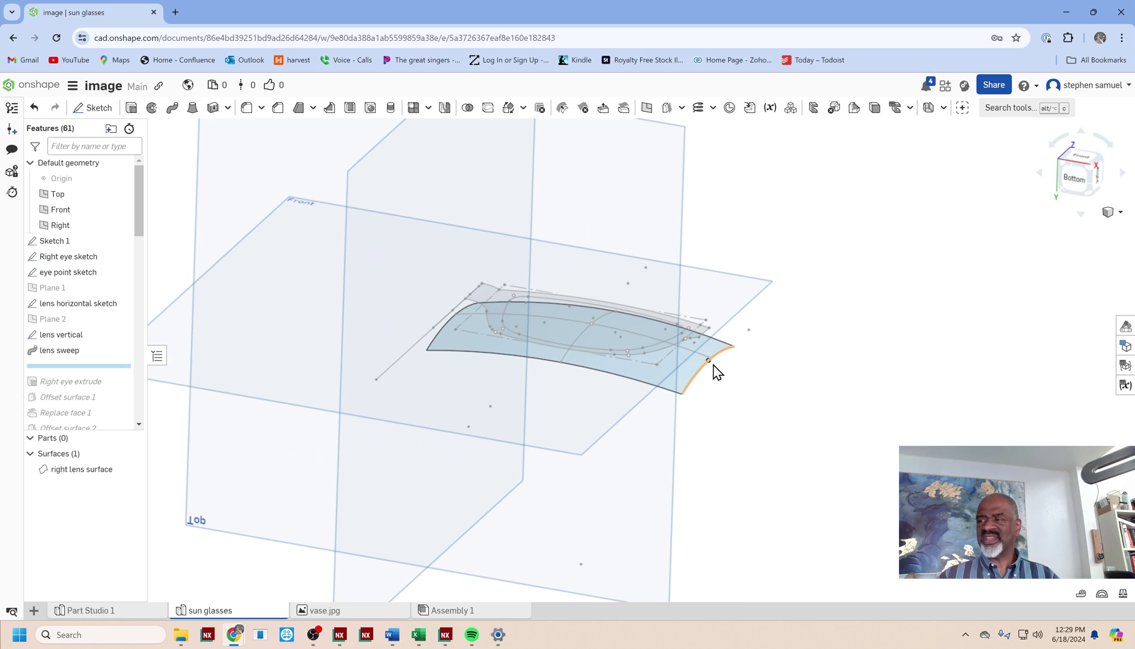
Step: Replay through the Right eye extrude and Offset surface 1, highlighting the offset surface
right_click(75, 382)
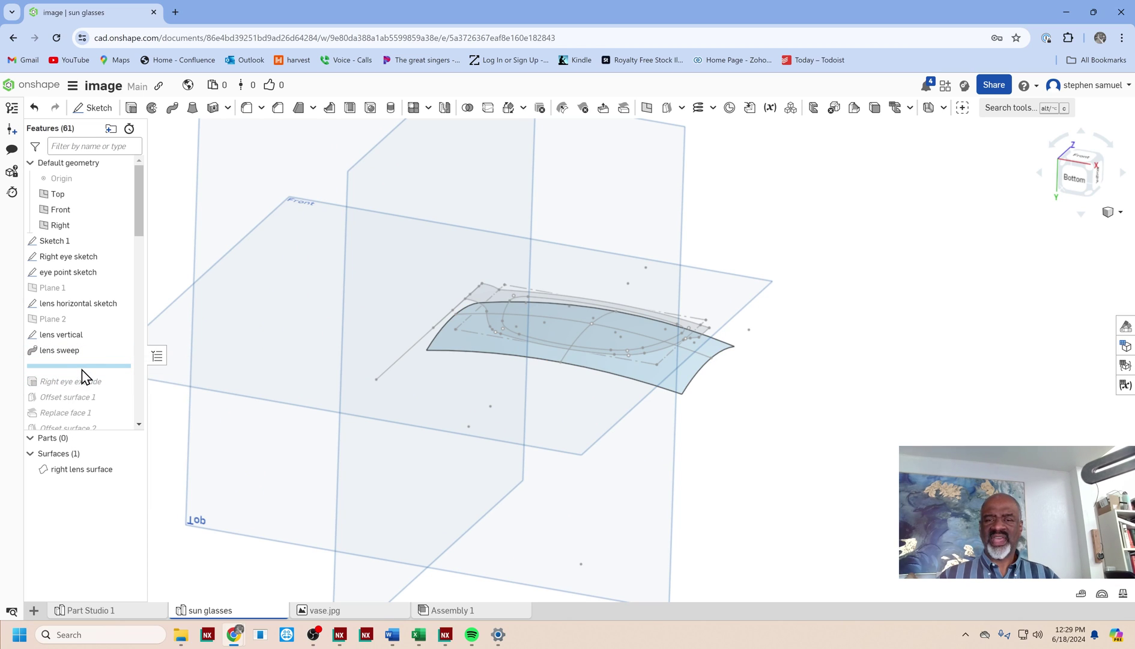
left_click_drag(83, 366, 83, 381)
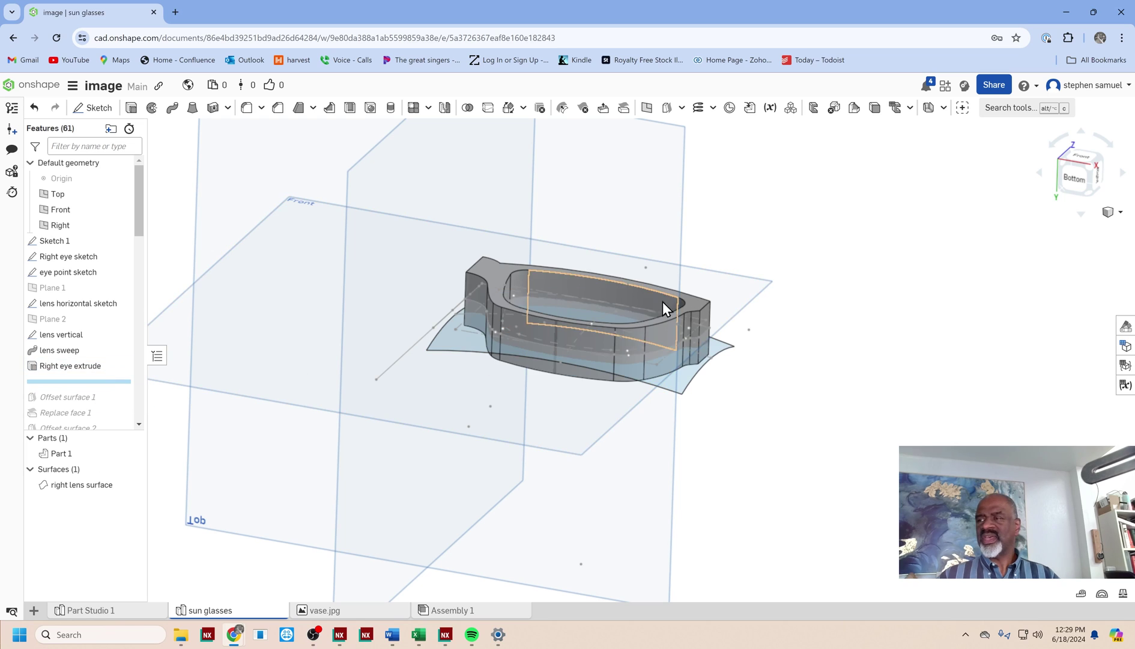
right_click_drag(789, 309, 765, 332)
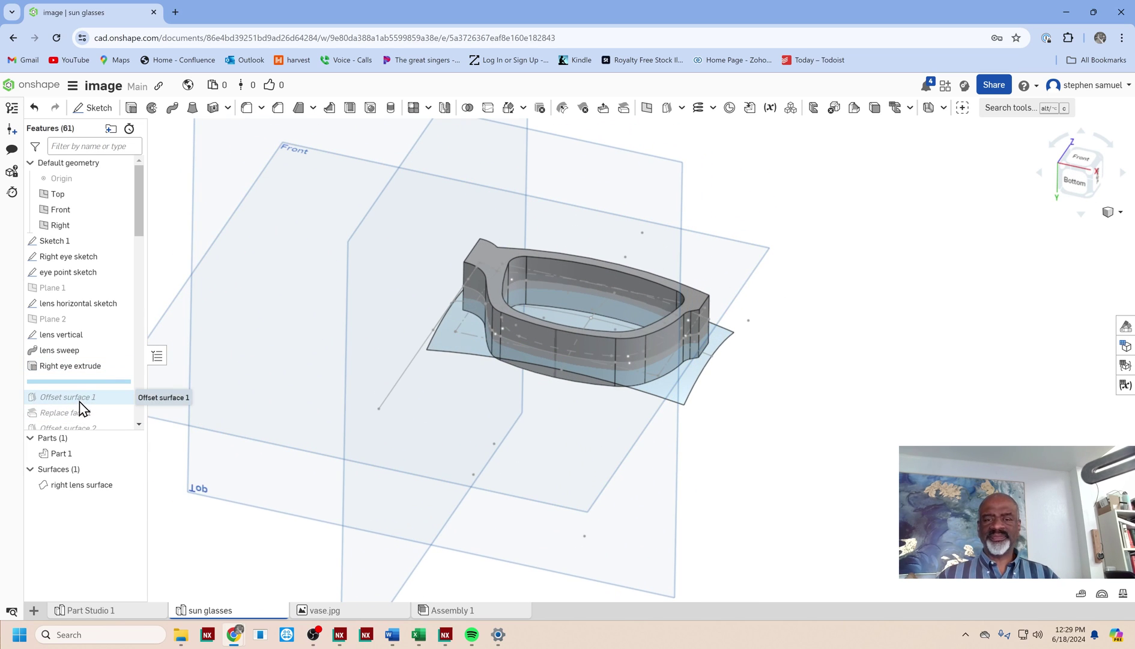
mouse_move(96, 385)
left_mouse_down()
mouse_move(102, 408)
mouse_move(106, 394)
left_mouse_up()
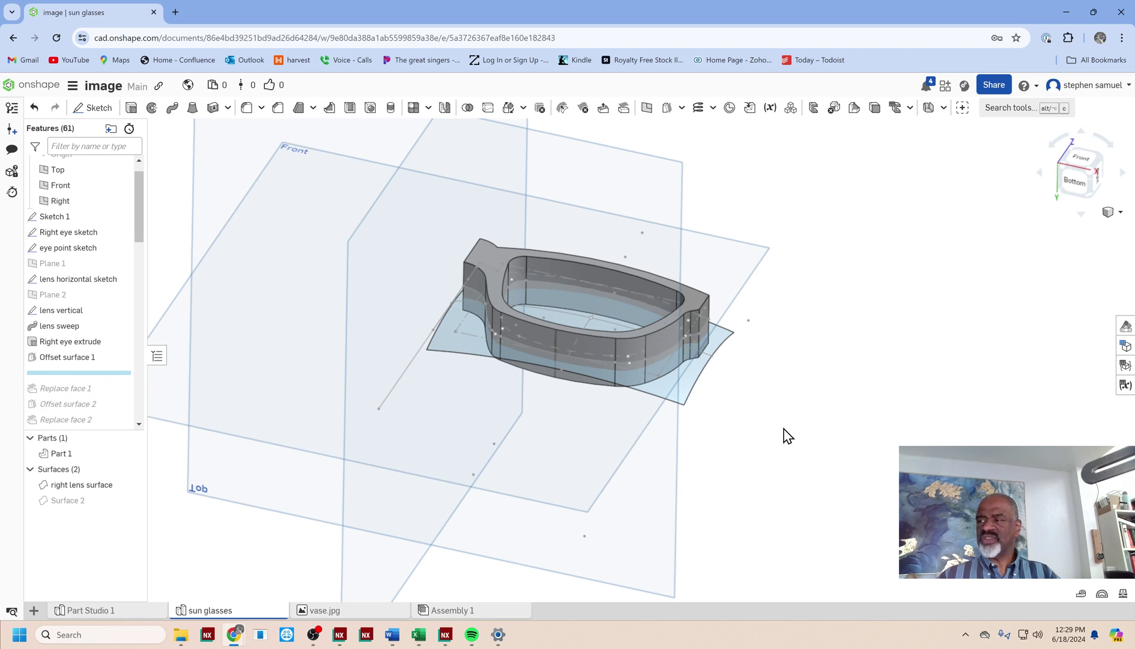
left_click(131, 361)
scroll(684, 396, "up", 5)
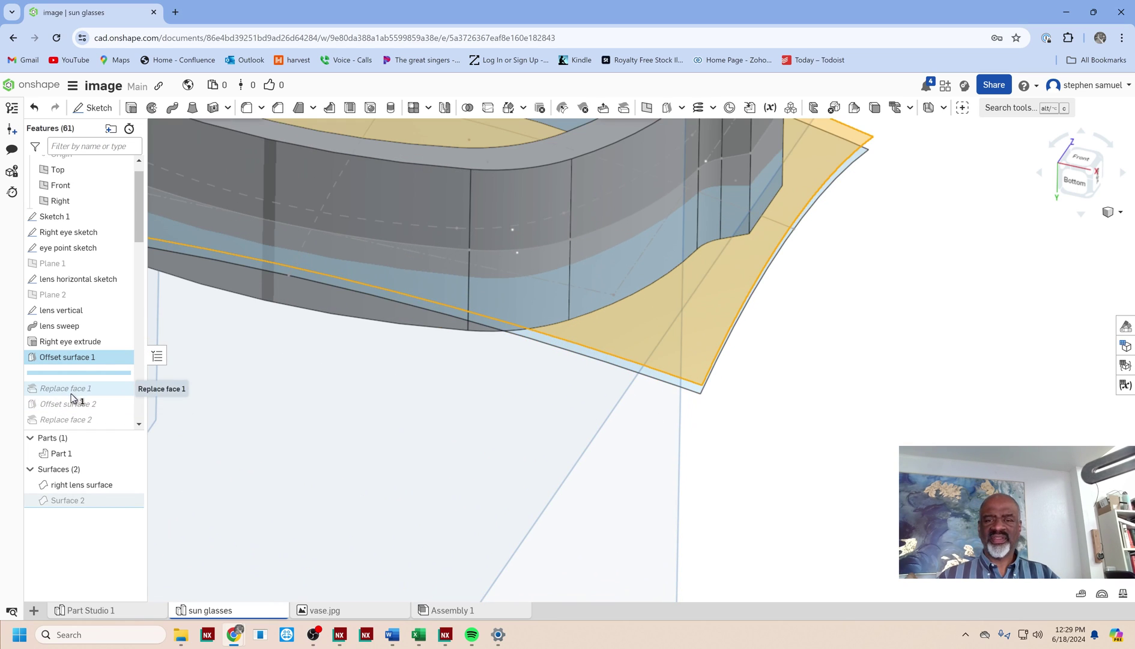
Step: Replay through Replace face 1, Offset surface 2 and Replace face 2
left_click_drag(93, 380, 98, 395)
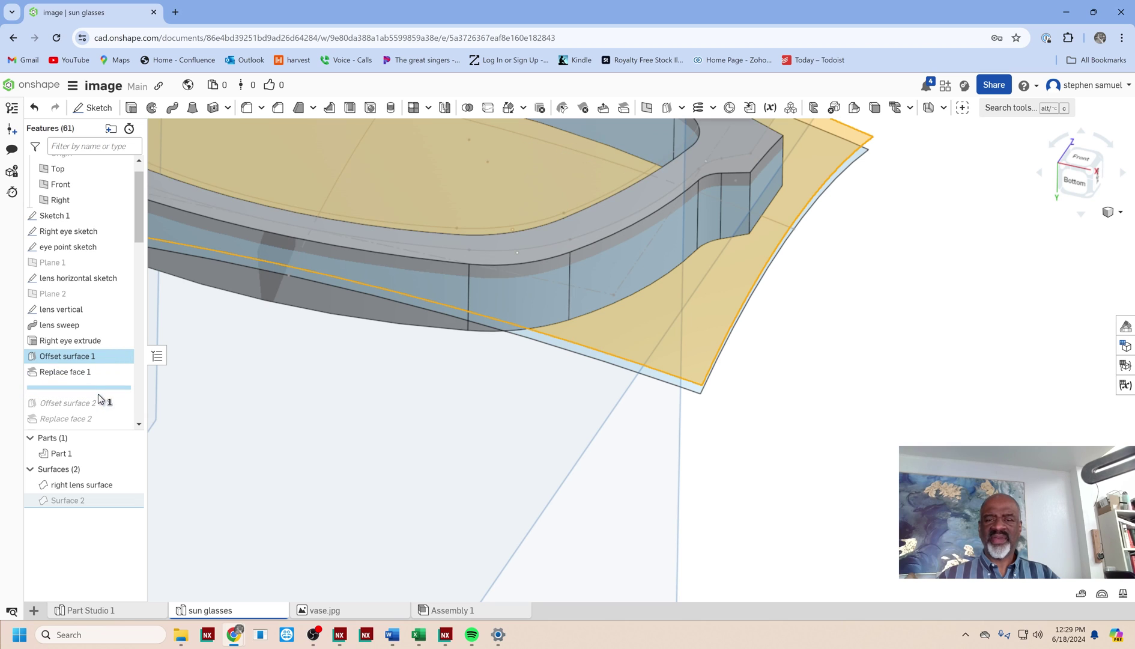
scroll(346, 451, "down", 5)
right_click_drag(728, 320, 691, 436)
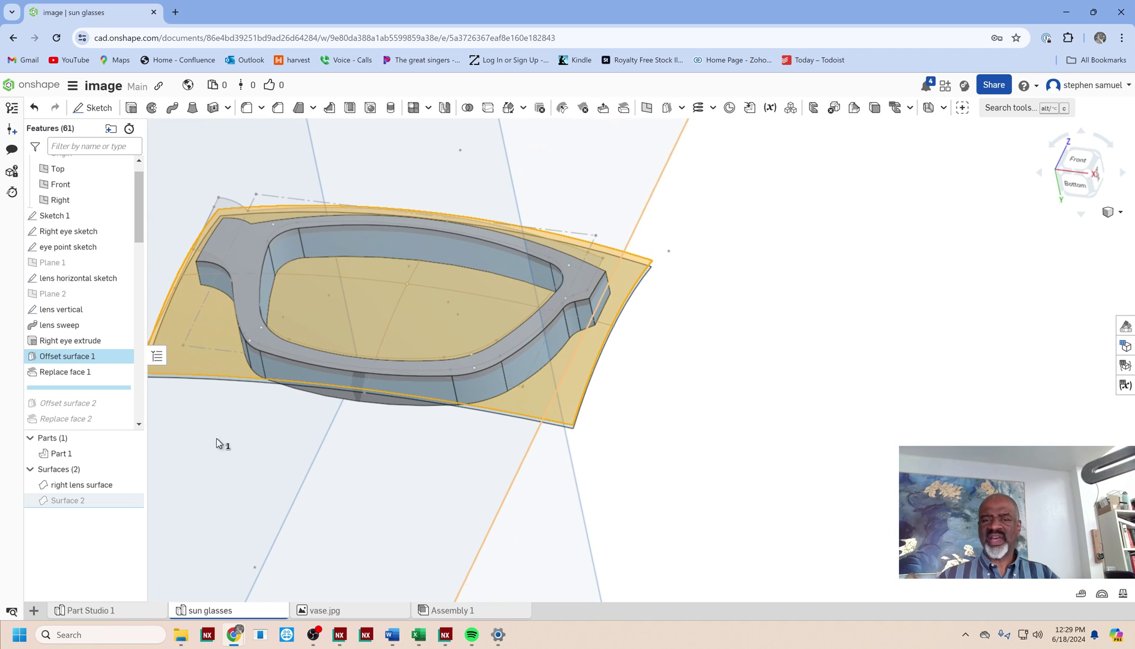
mouse_move(58, 390)
left_mouse_down()
mouse_move(61, 423)
mouse_move(70, 392)
left_mouse_up()
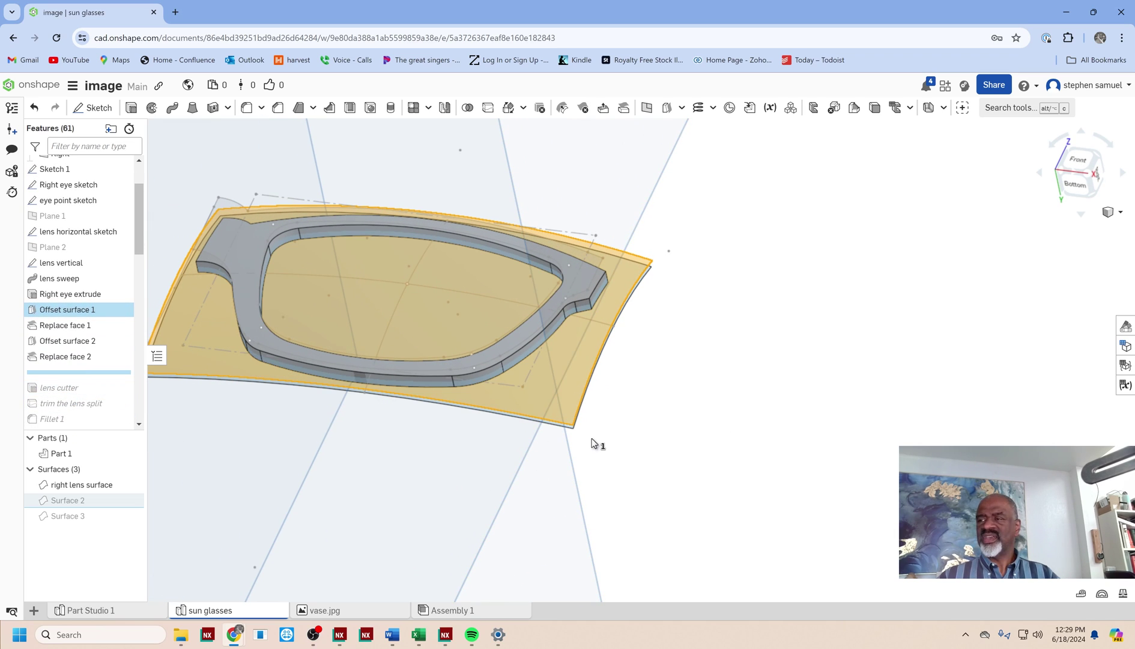
right_click_drag(592, 443, 611, 494)
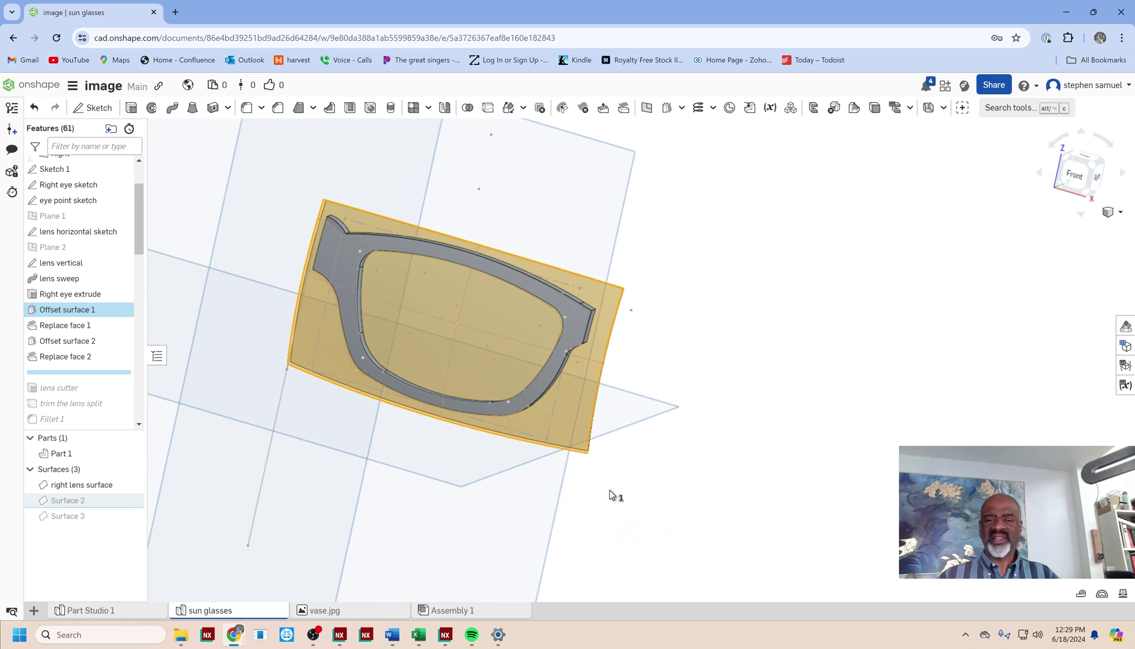
Step: Hide Surface 2 and Surface 3 so only the plain grey frame shows
left_click(131, 501)
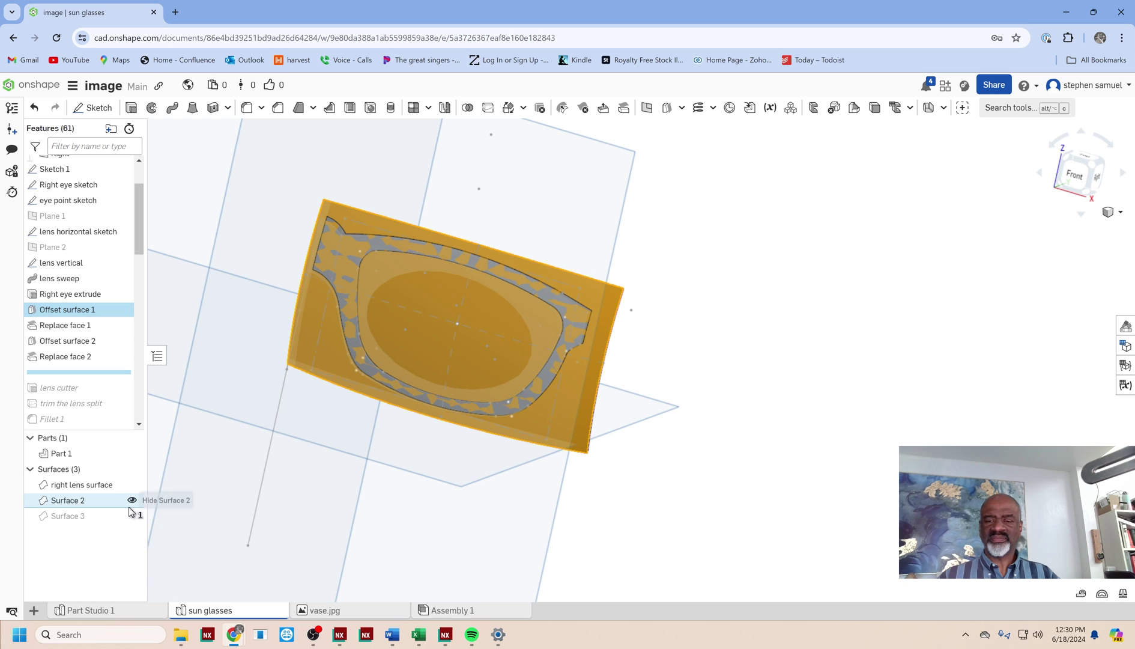
left_click(131, 516)
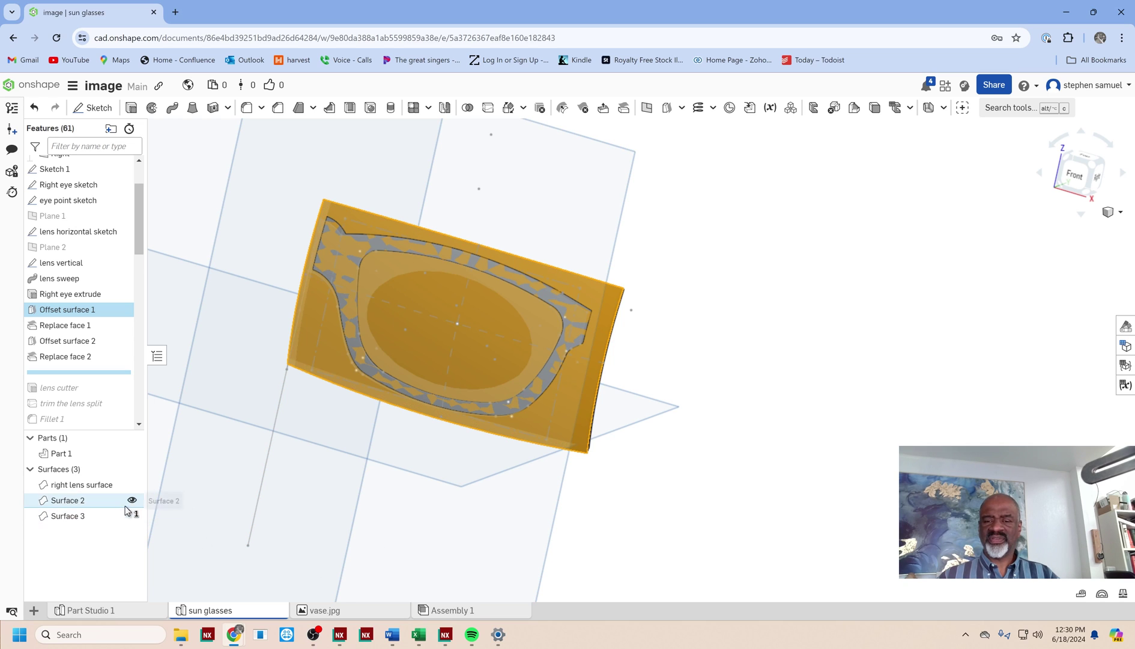
mouse_move(659, 499)
right_mouse_down()
mouse_move(634, 507)
mouse_move(585, 482)
mouse_move(699, 492)
mouse_move(676, 540)
mouse_move(679, 580)
mouse_move(683, 511)
mouse_move(664, 507)
right_mouse_up()
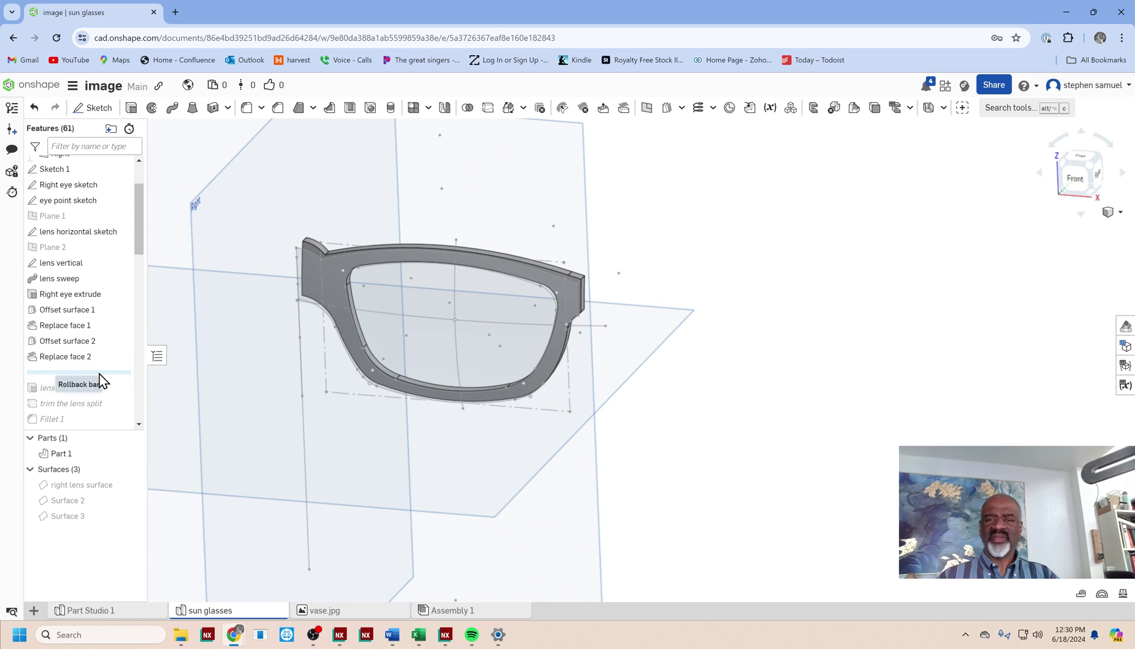
Step: Replay through 'lens cutter' and 'trim the lens split', then show the 'right lens surface'
mouse_move(99, 392)
left_mouse_down()
mouse_move(108, 378)
mouse_move(91, 395)
left_mouse_up()
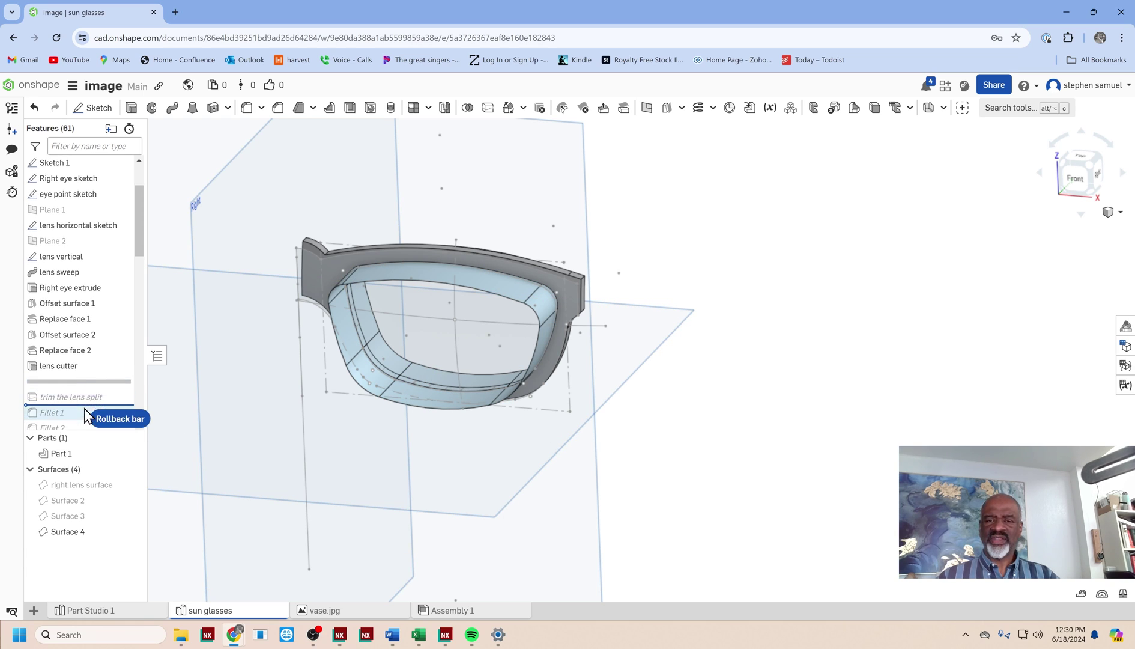
scroll(90, 397, "down", 1)
left_click_drag(91, 397, 91, 385)
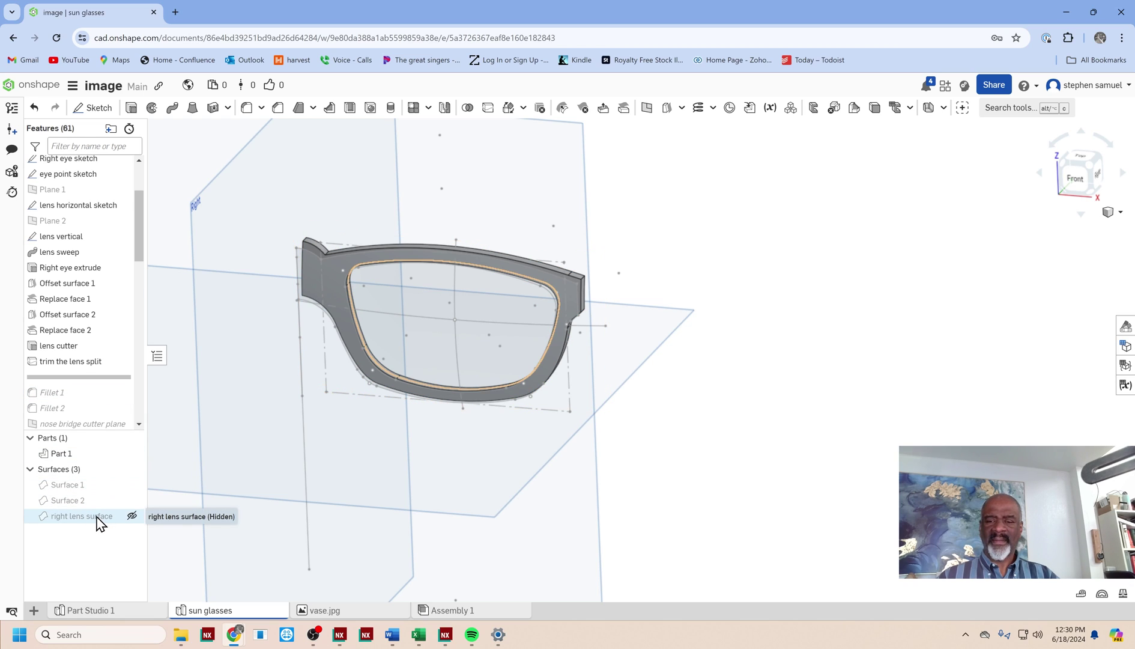
left_click(133, 516)
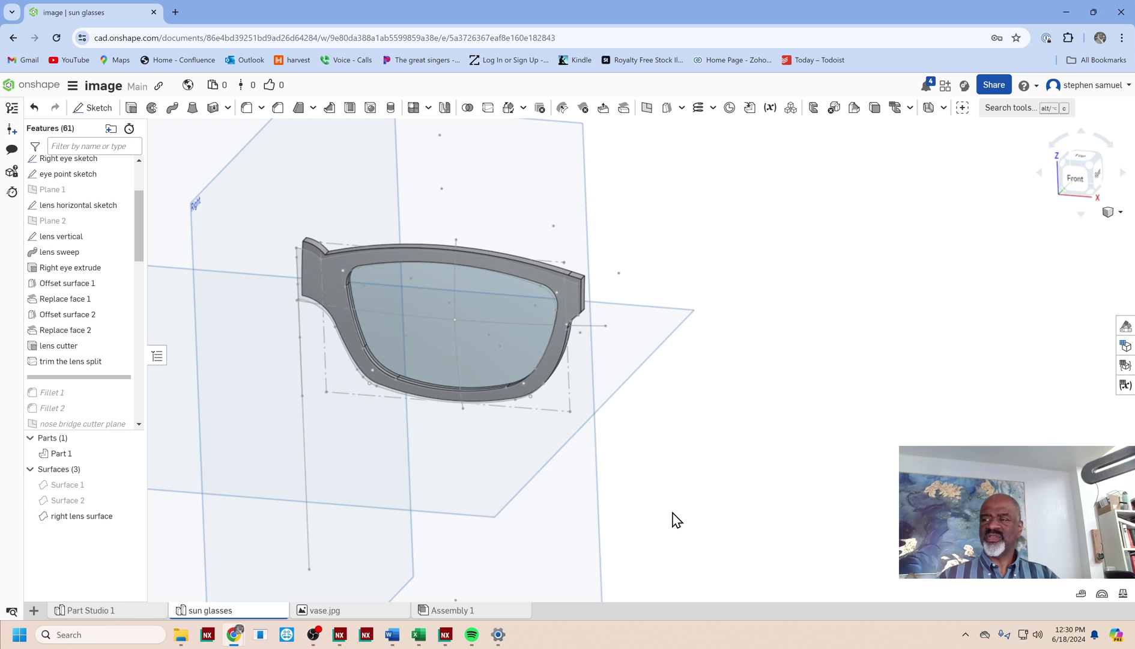
Step: Replay through Fillet 1 and Fillet 2 and check the filleted frame from the front
right_click_drag(672, 512, 478, 320)
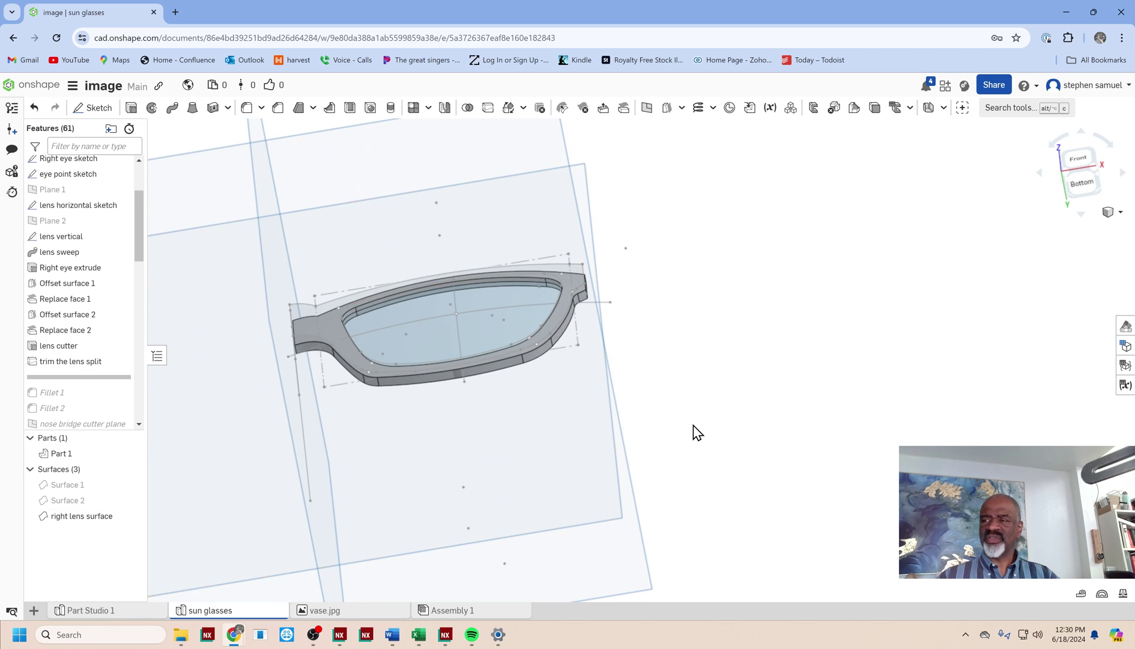
key("shift+1")
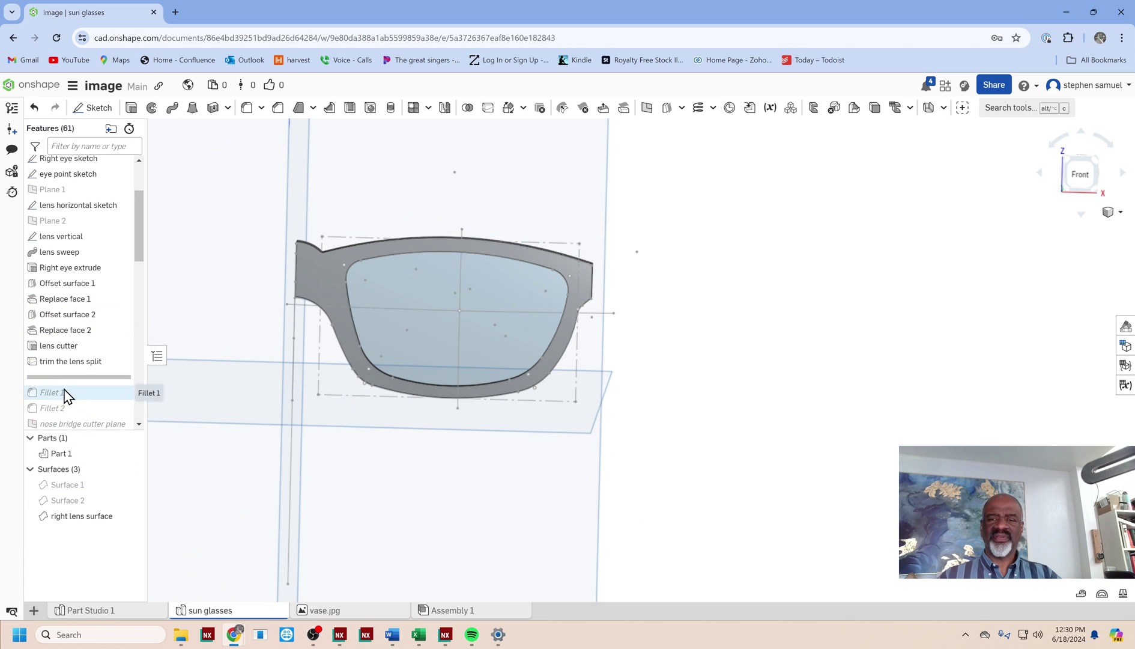
mouse_move(78, 379)
left_mouse_down()
mouse_move(92, 421)
mouse_move(91, 386)
left_mouse_up()
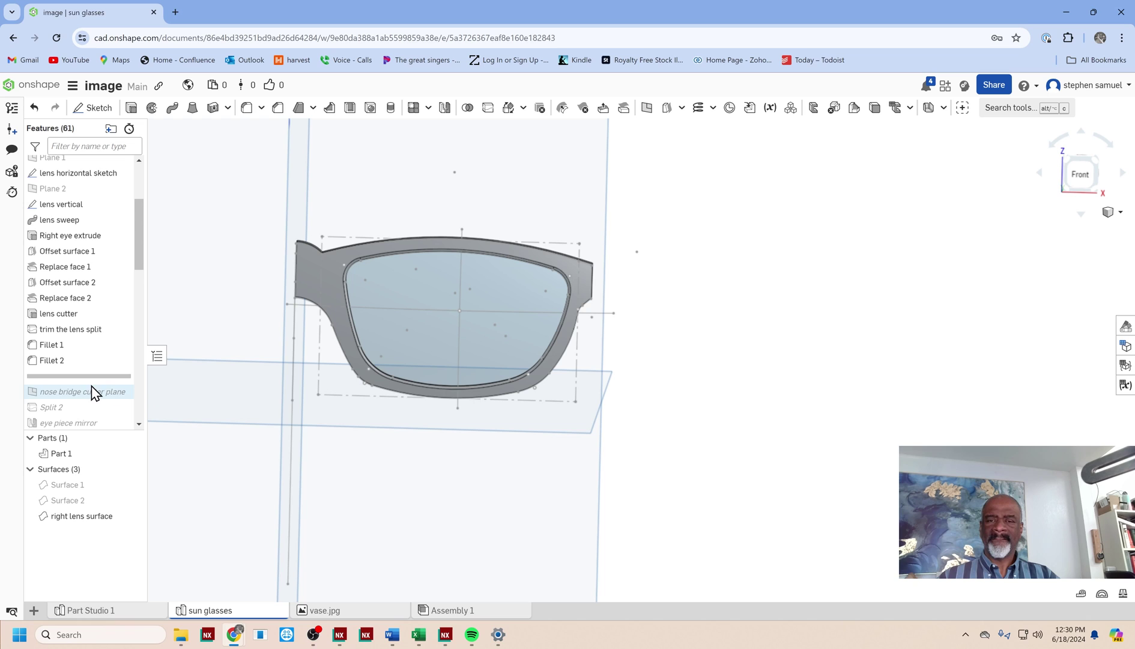
right_click_drag(532, 424, 510, 381)
scroll(384, 262, "up", 5)
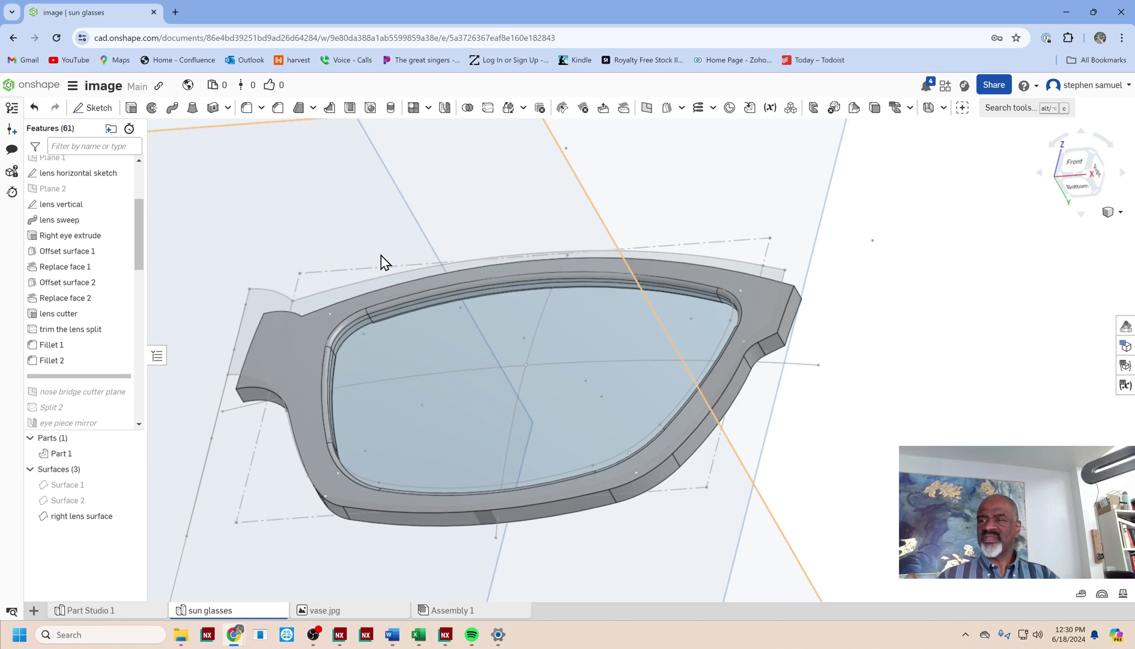
scroll(361, 301, "down", 5)
key("shift+1")
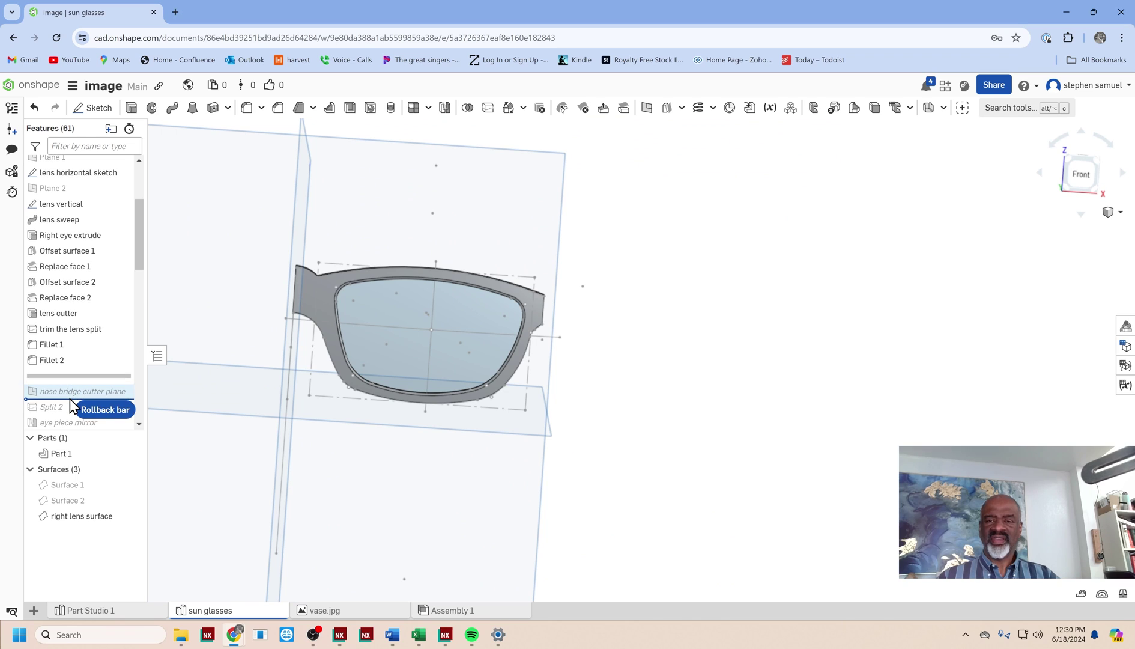
Step: Replay through the nose bridge cutter plane, Split 2 and eye piece mirror
left_click(71, 398)
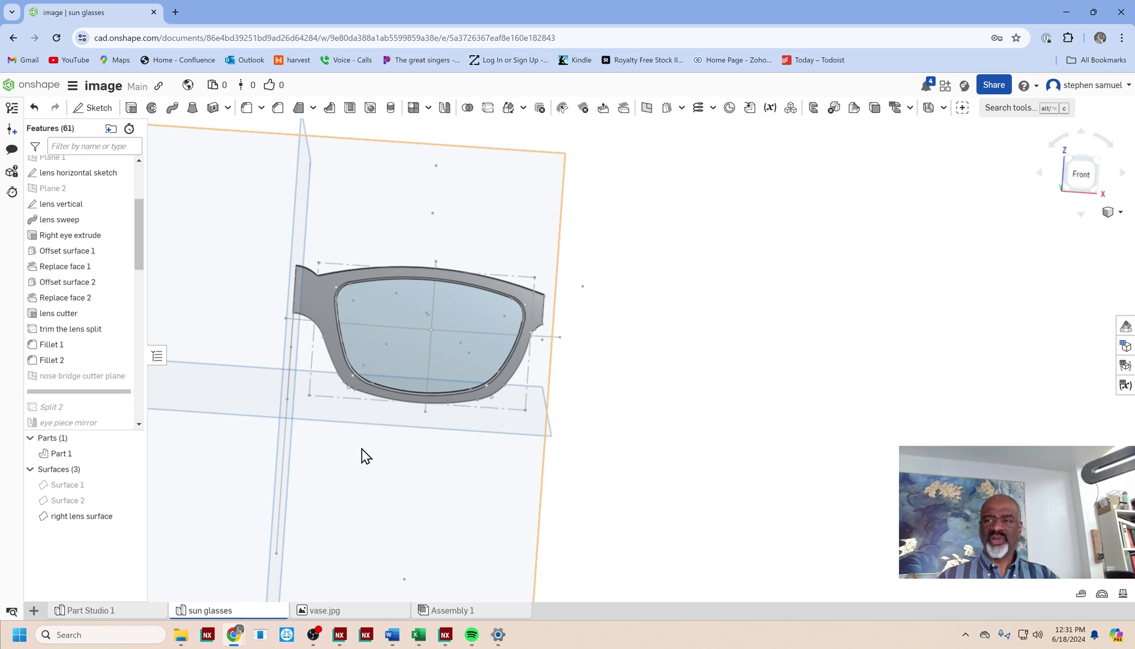
right_click_drag(365, 455, 370, 426)
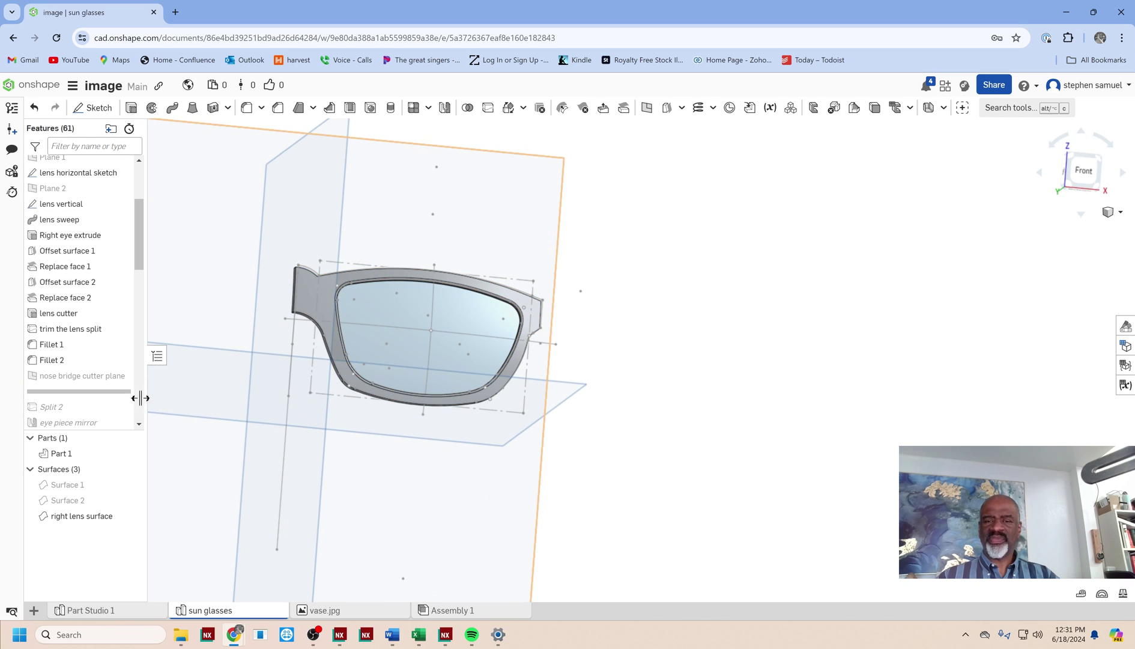
mouse_move(89, 397)
left_mouse_down()
mouse_move(92, 413)
mouse_move(93, 401)
left_mouse_up()
right_click_drag(343, 453, 327, 420)
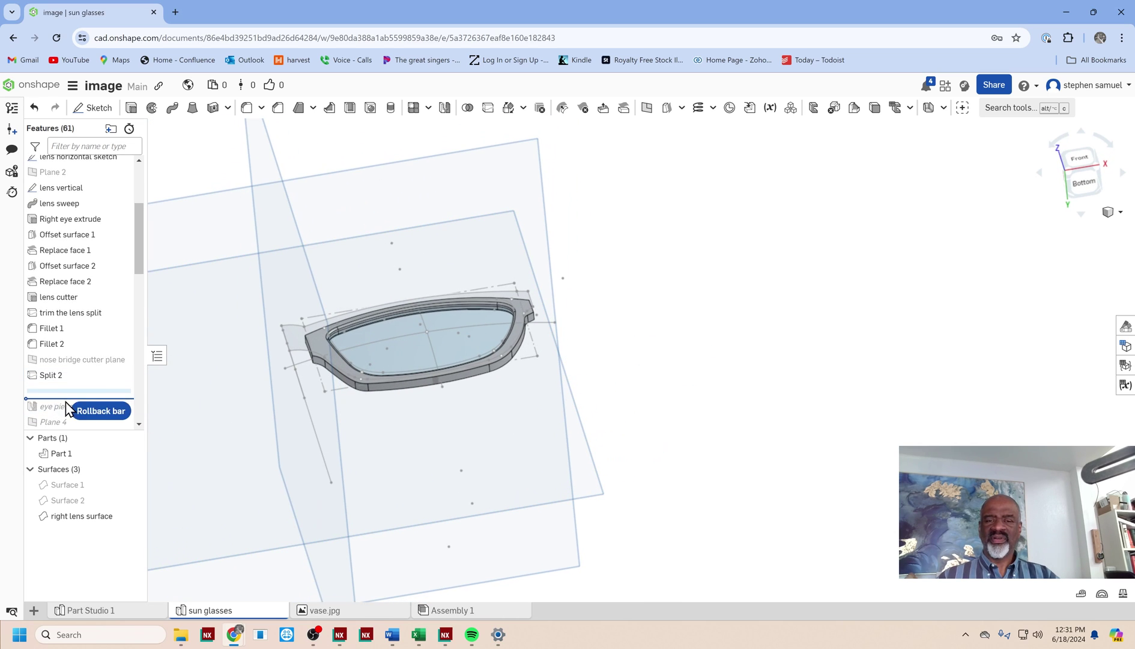
mouse_move(68, 410)
left_mouse_down()
mouse_move(76, 415)
mouse_move(80, 392)
left_mouse_up()
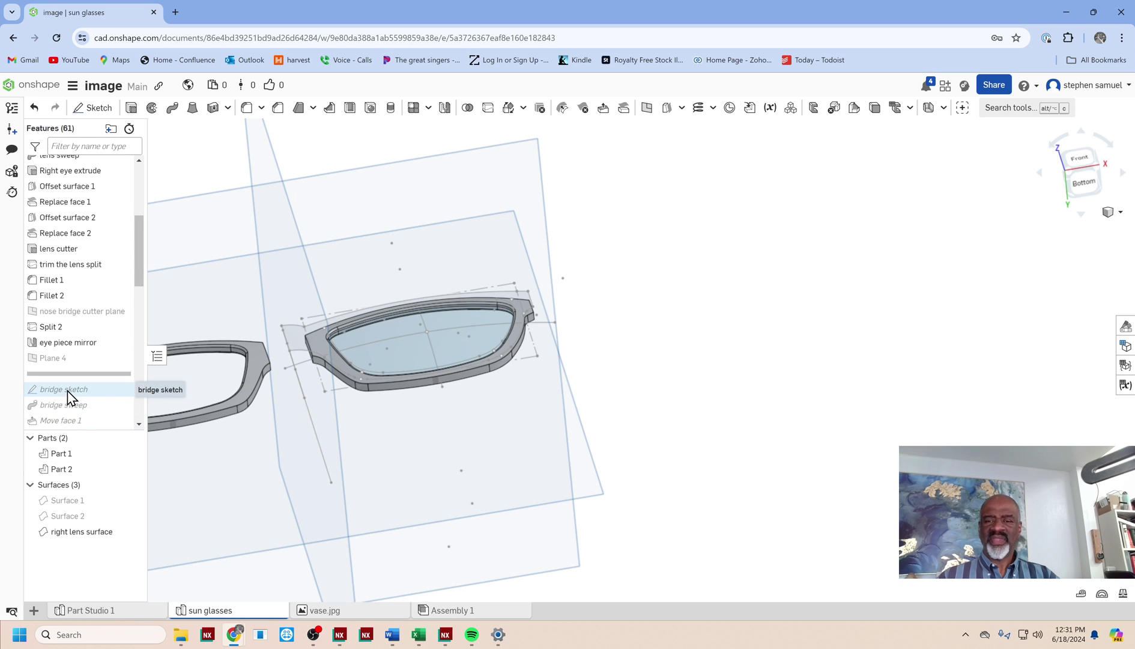
Step: Replay bridge sweep, Extrude 3, Mirror 2, Boolean 1 and Fillets 3–7 to merge the frame
right_click(132, 388)
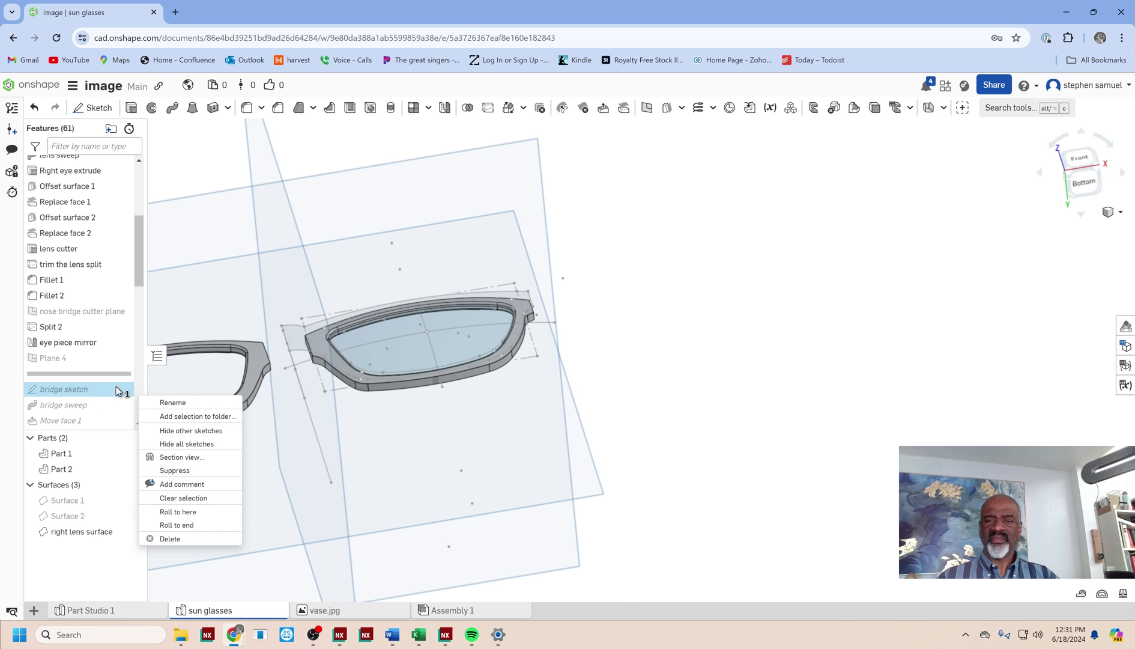
scroll(119, 391, "down", 2)
left_click_drag(75, 361, 192, 443)
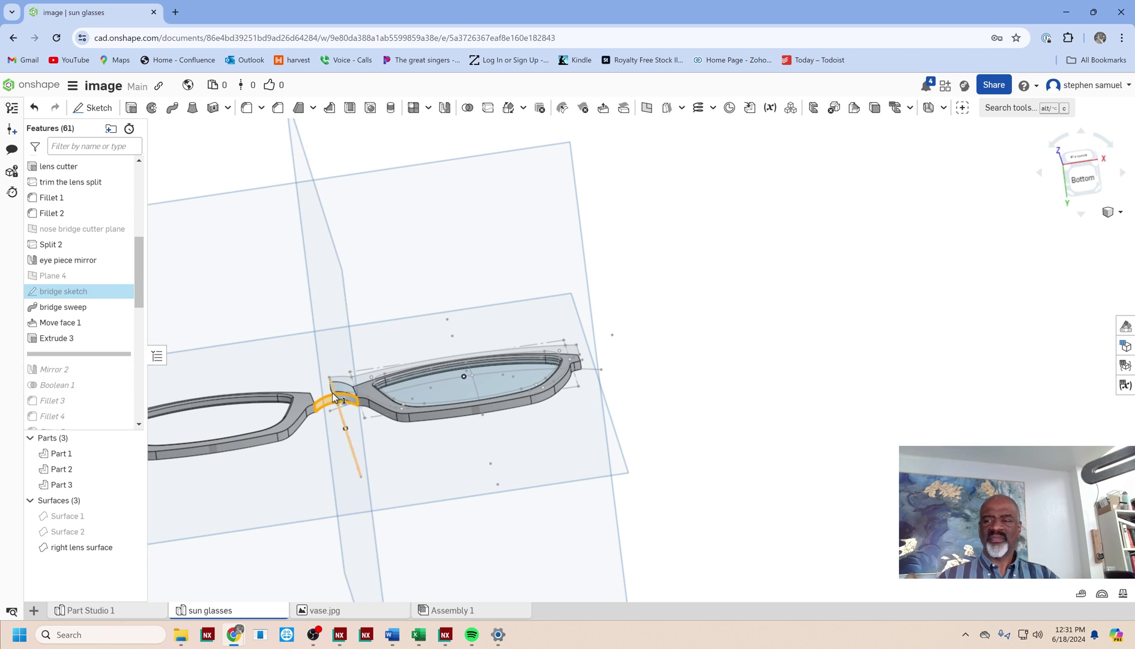
scroll(333, 394, "up", 2)
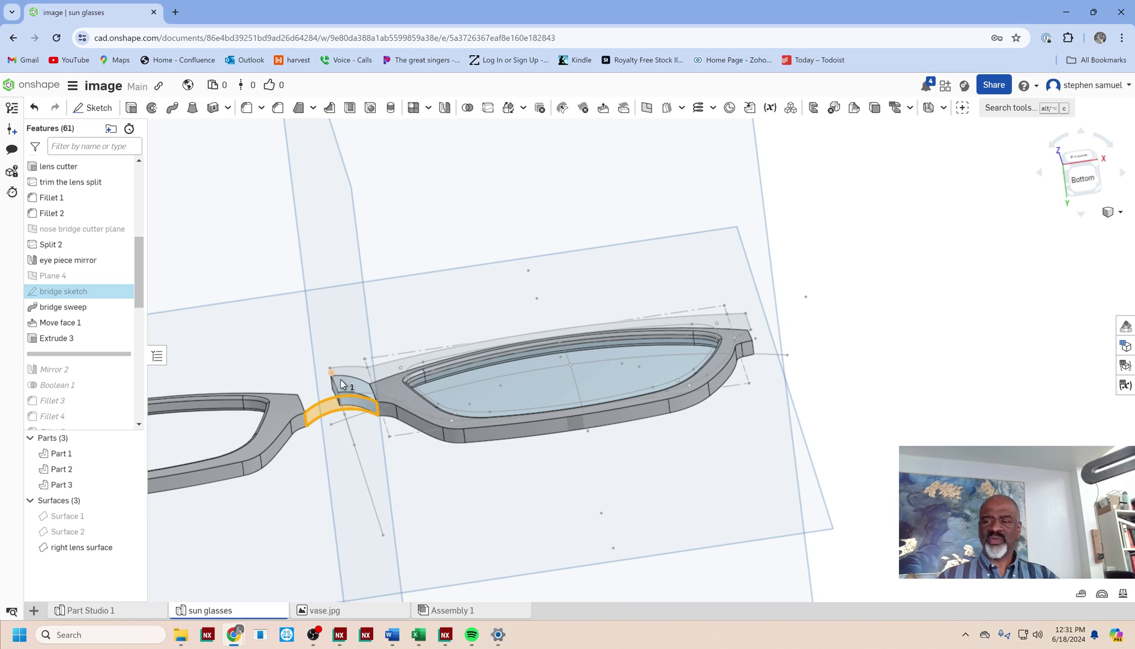
left_click_drag(63, 376, 95, 356)
right_click_drag(307, 434, 326, 409)
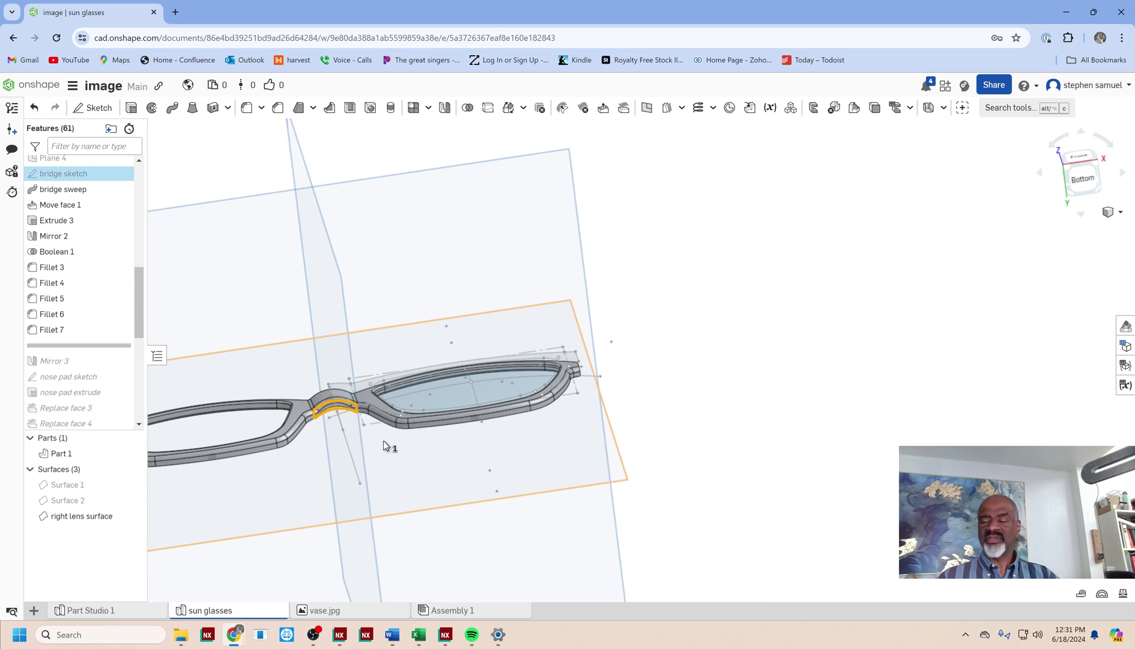
right_click_drag(384, 440, 328, 504)
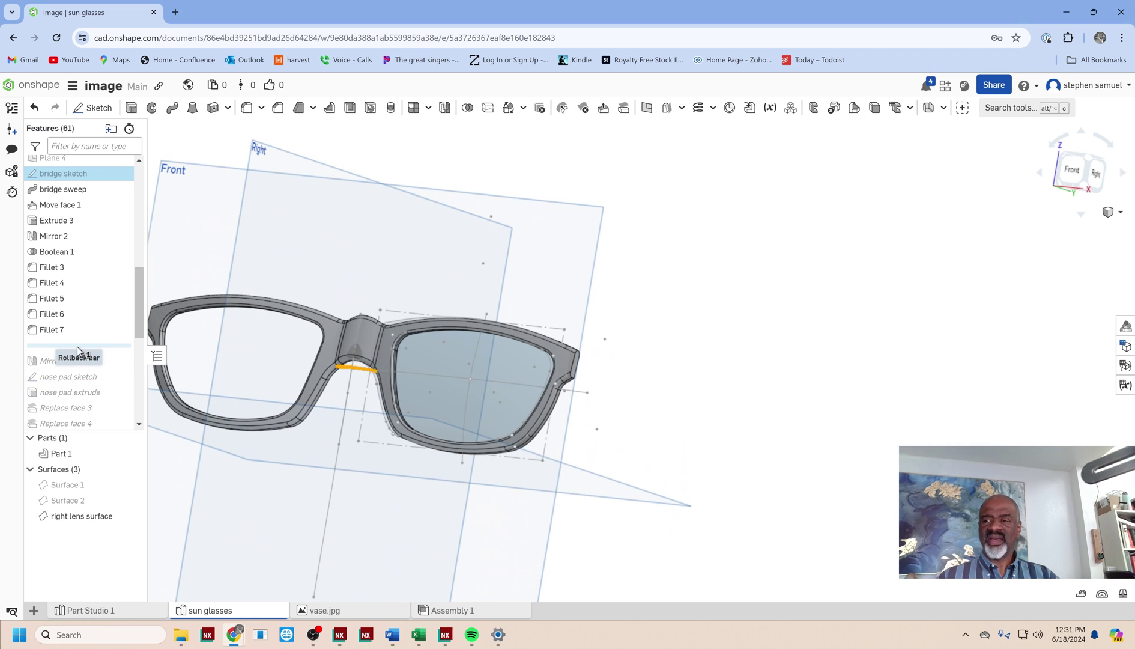
Step: Replay through Mirror 3 to add the mirrored left lens and centre the glasses
left_click_drag(78, 350, 114, 362)
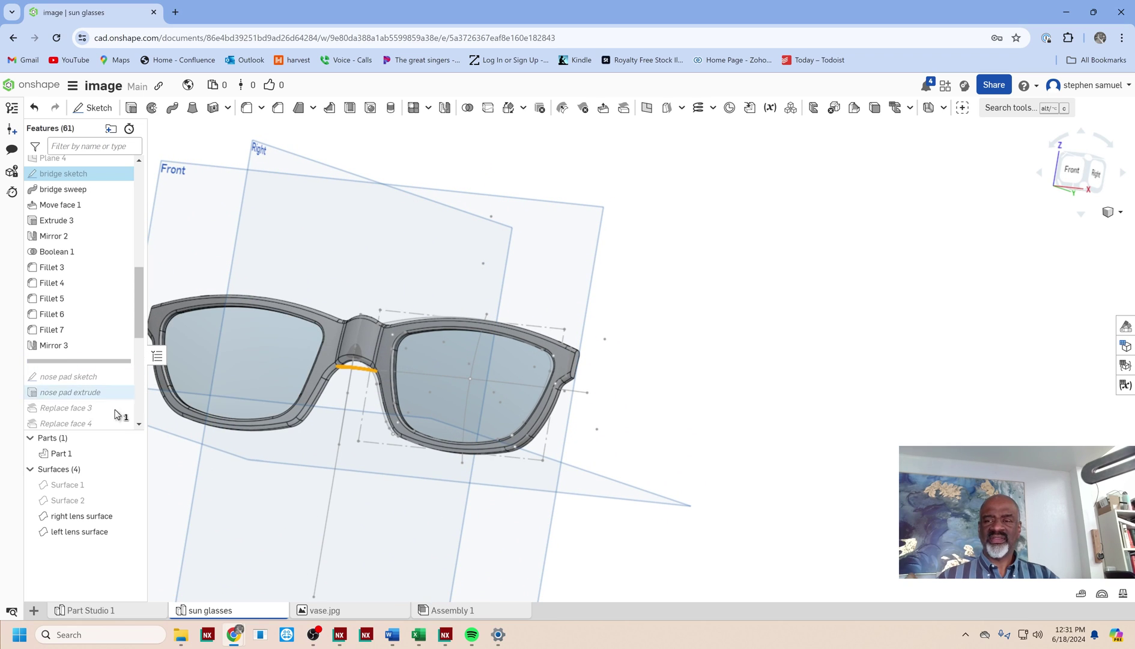
scroll(488, 512, "down", 3)
scroll(517, 502, "down", 3)
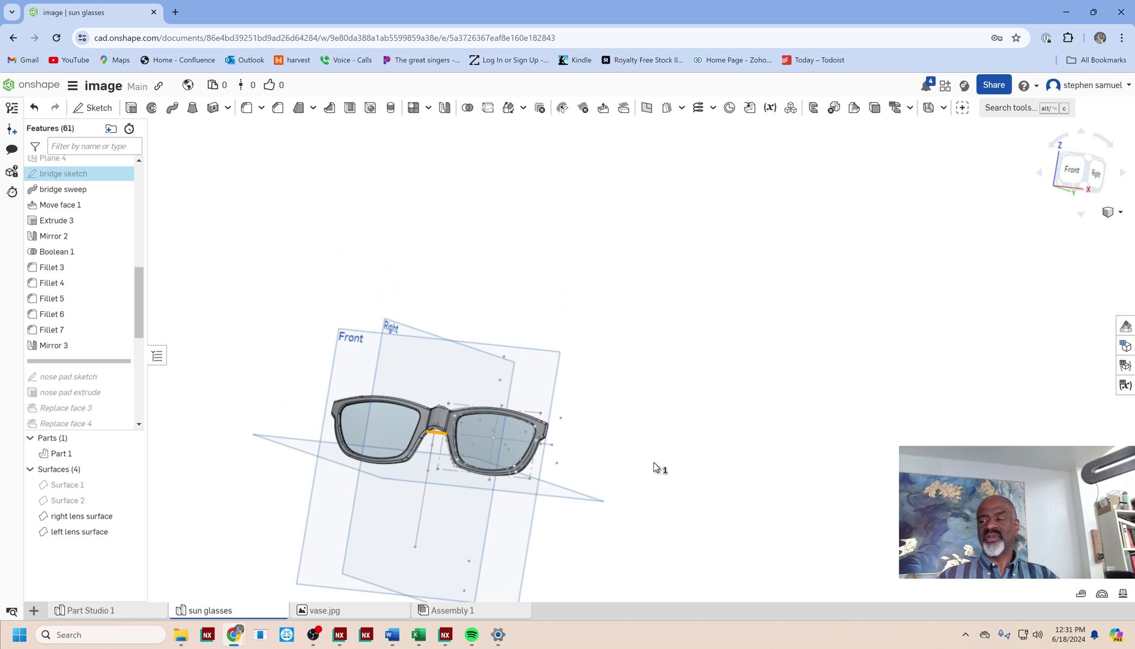
right_click_drag(603, 449, 588, 418)
scroll(568, 408, "up", 3)
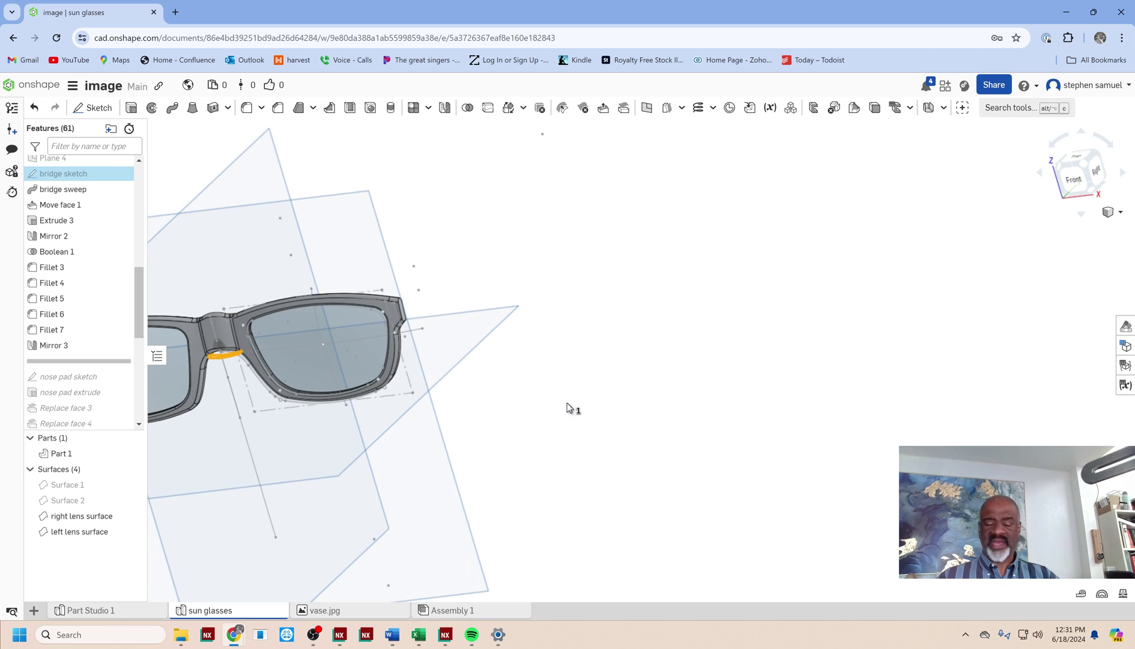
middle_click_drag(562, 409, 823, 412)
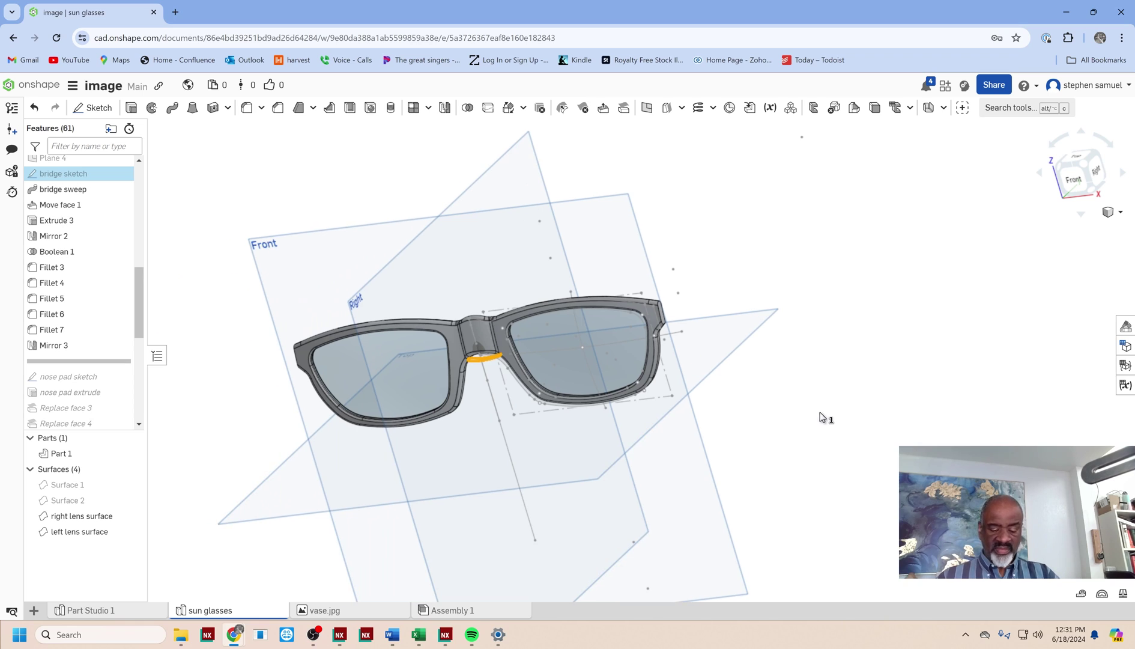
Step: Hide the datum planes and clear the bridge sketch selection
key("p")
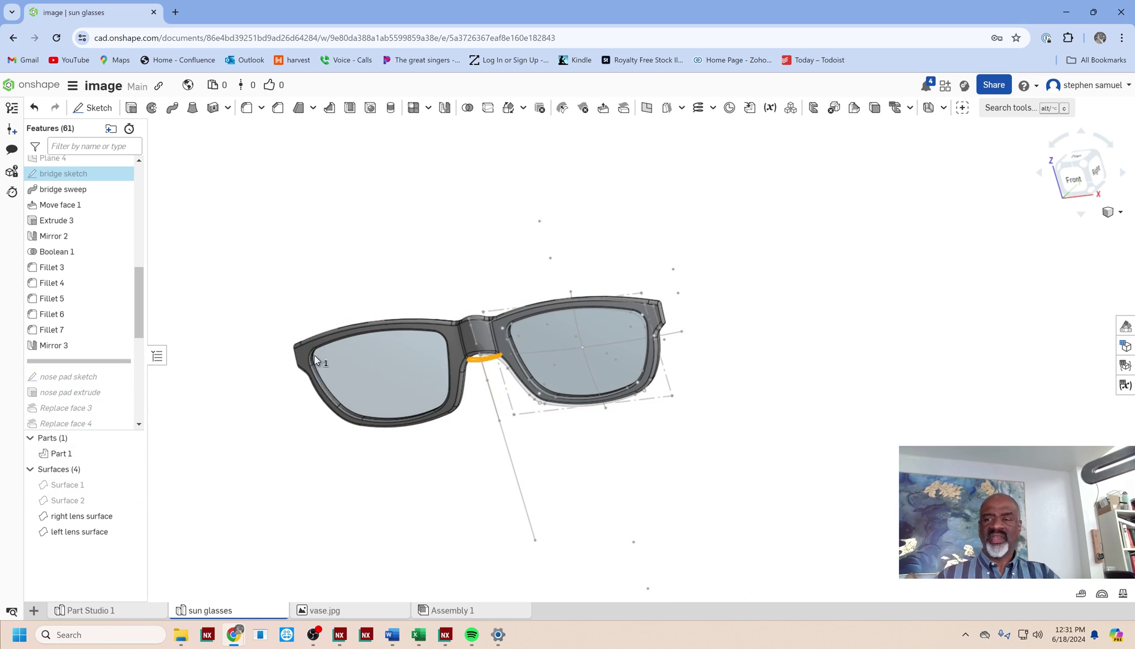
mouse_move(265, 314)
right_mouse_down()
mouse_move(241, 284)
mouse_move(248, 309)
right_mouse_up()
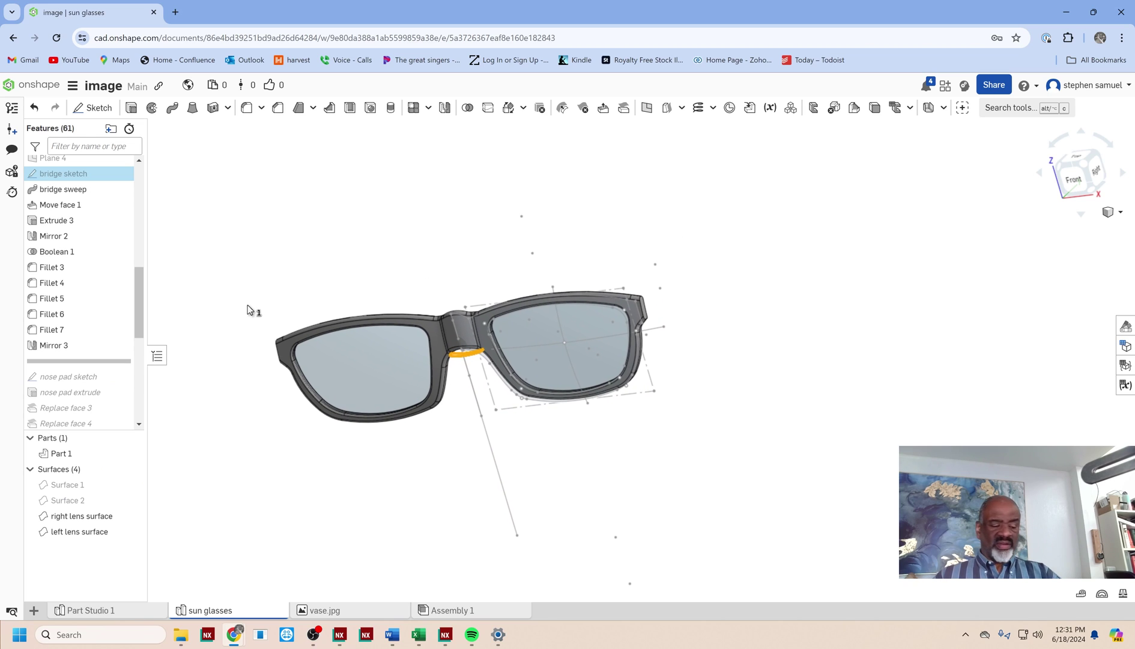
left_click(202, 284)
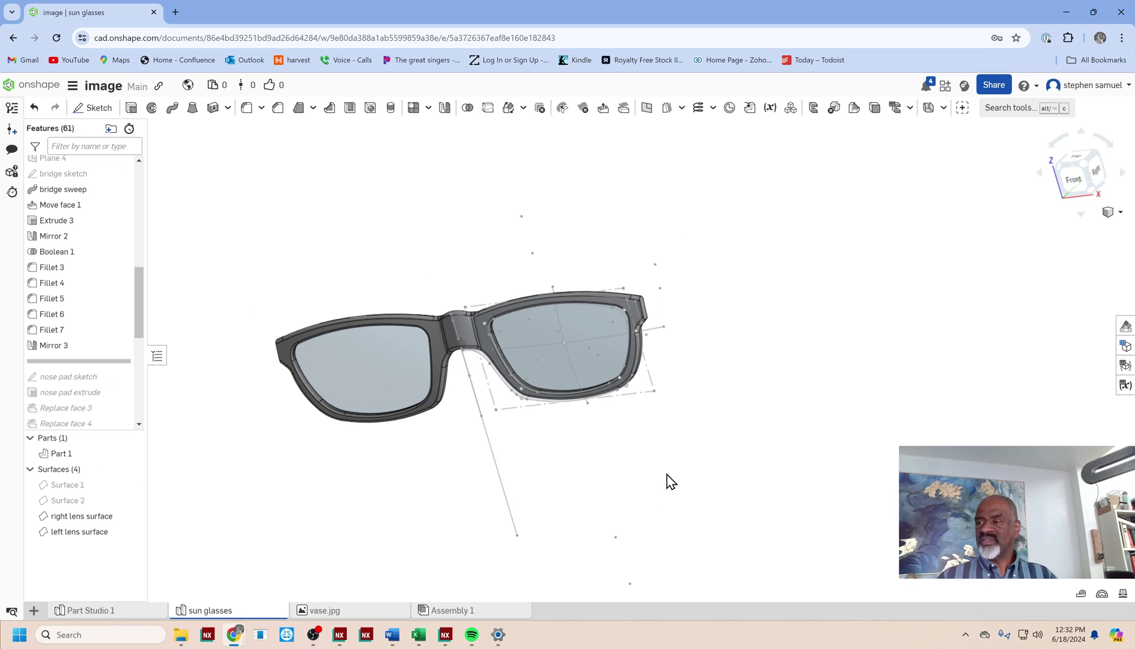
mouse_move(664, 499)
right_mouse_down()
mouse_move(651, 444)
mouse_move(572, 482)
mouse_move(682, 507)
mouse_move(661, 481)
right_mouse_up()
Step: Replay through the nose pad extrude, Replace faces 3–4, Draft 1 and Fillets 8–9, adding a nose pad
left_click_drag(142, 317, 140, 350)
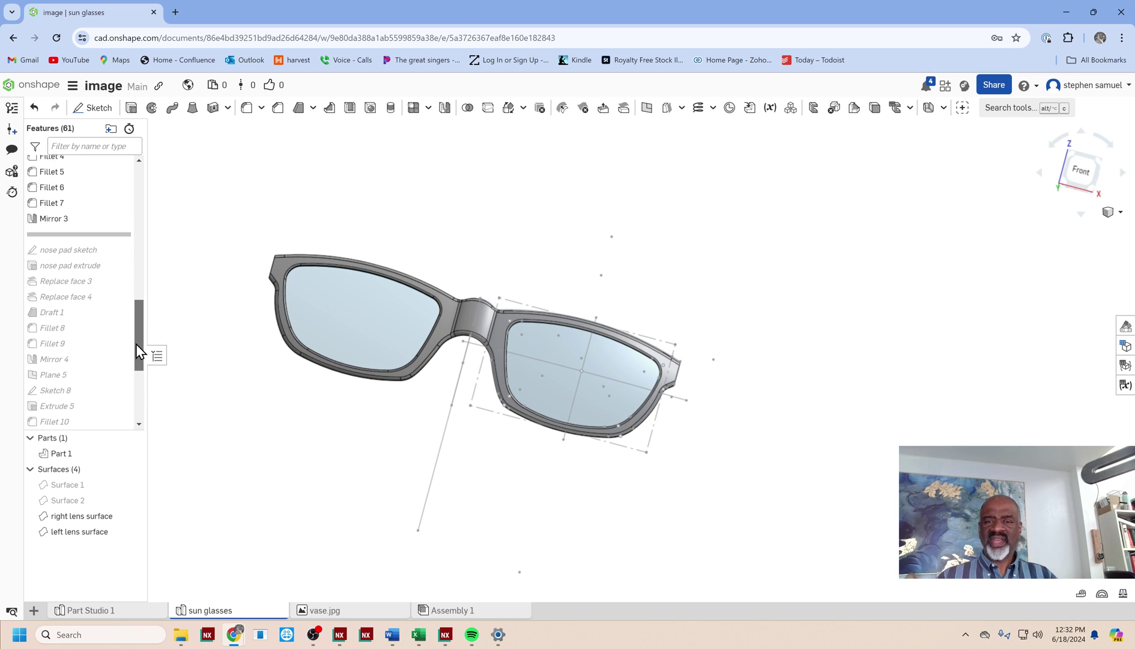
left_click(70, 263)
right_click_drag(266, 413, 431, 394)
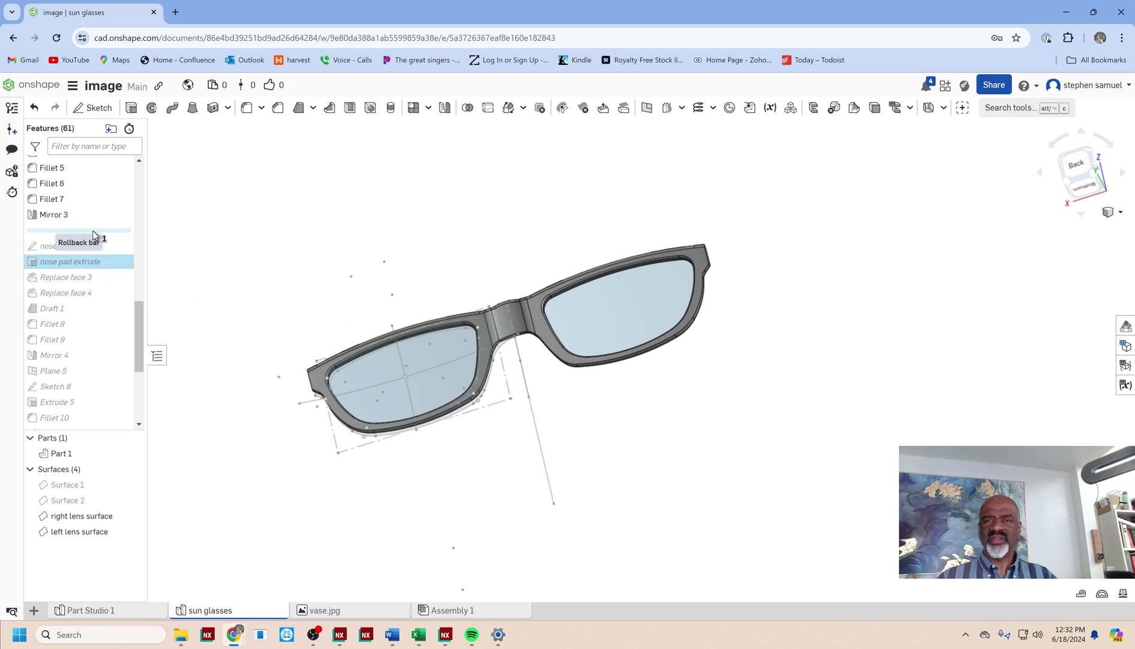
left_click_drag(92, 230, 102, 350)
scroll(436, 352, "up", 3)
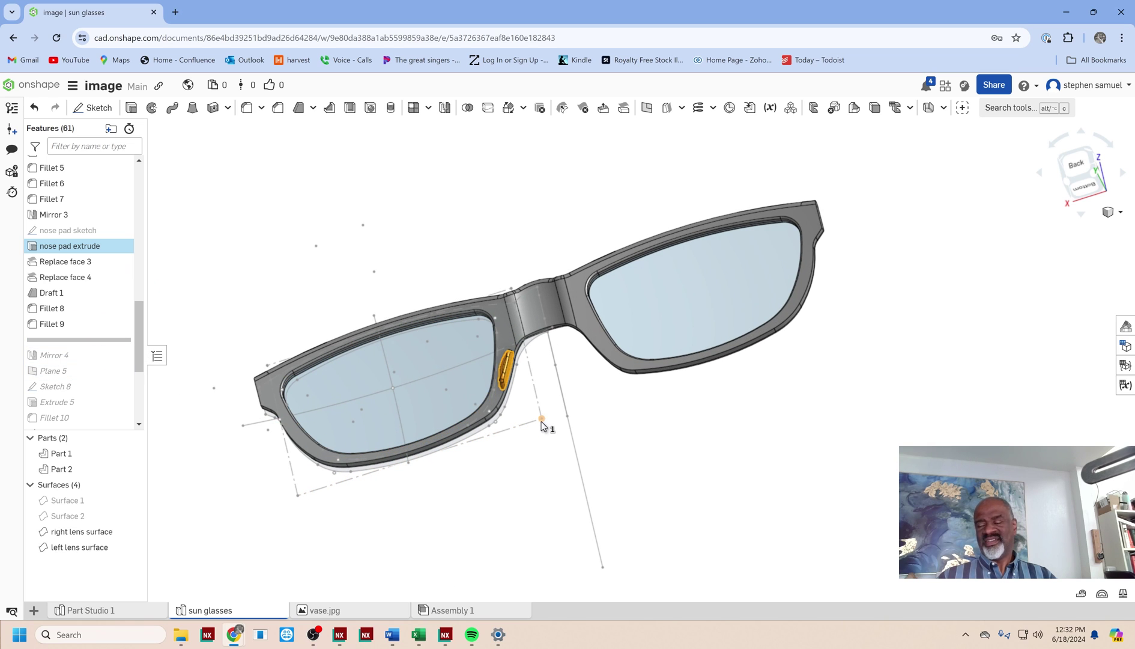
mouse_move(541, 421)
right_mouse_down()
mouse_move(611, 459)
mouse_move(546, 403)
right_mouse_up()
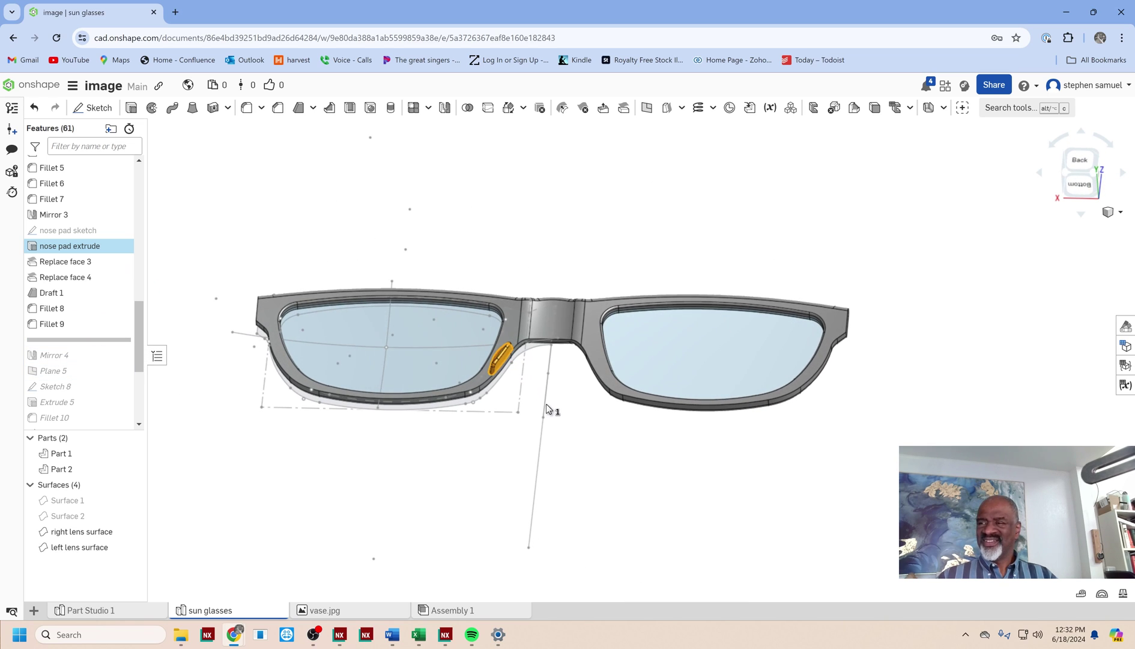
left_click_drag(140, 322, 140, 360)
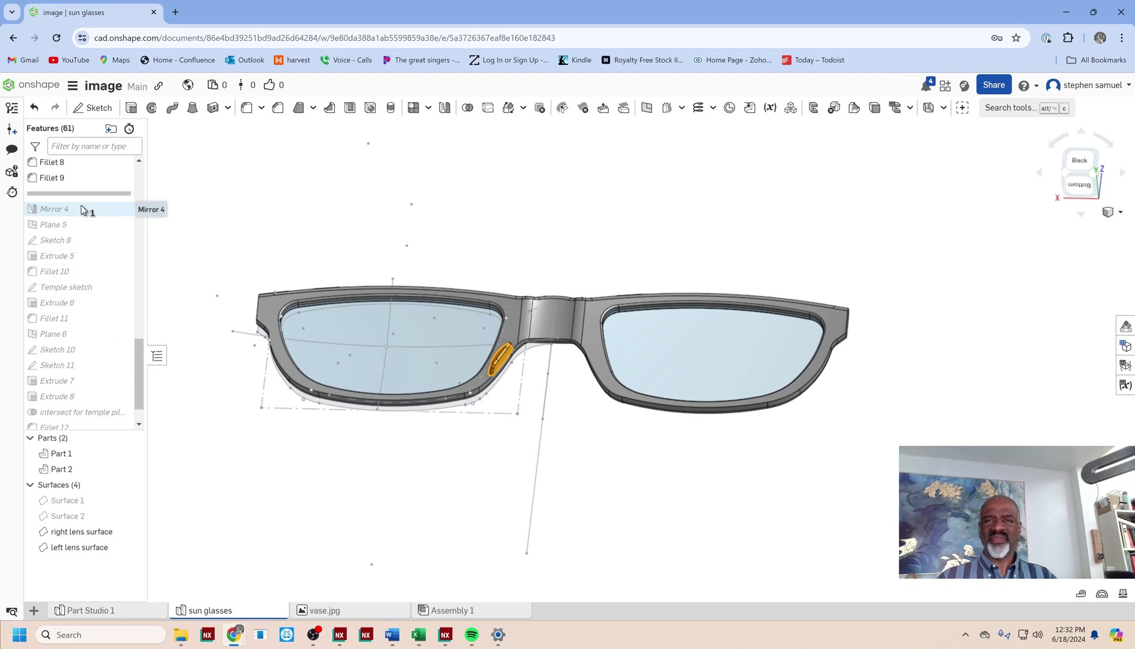
Step: Roll the history back to just after Temple sketch, then forward to show the extruded temple arm
left_click_drag(89, 195, 83, 296)
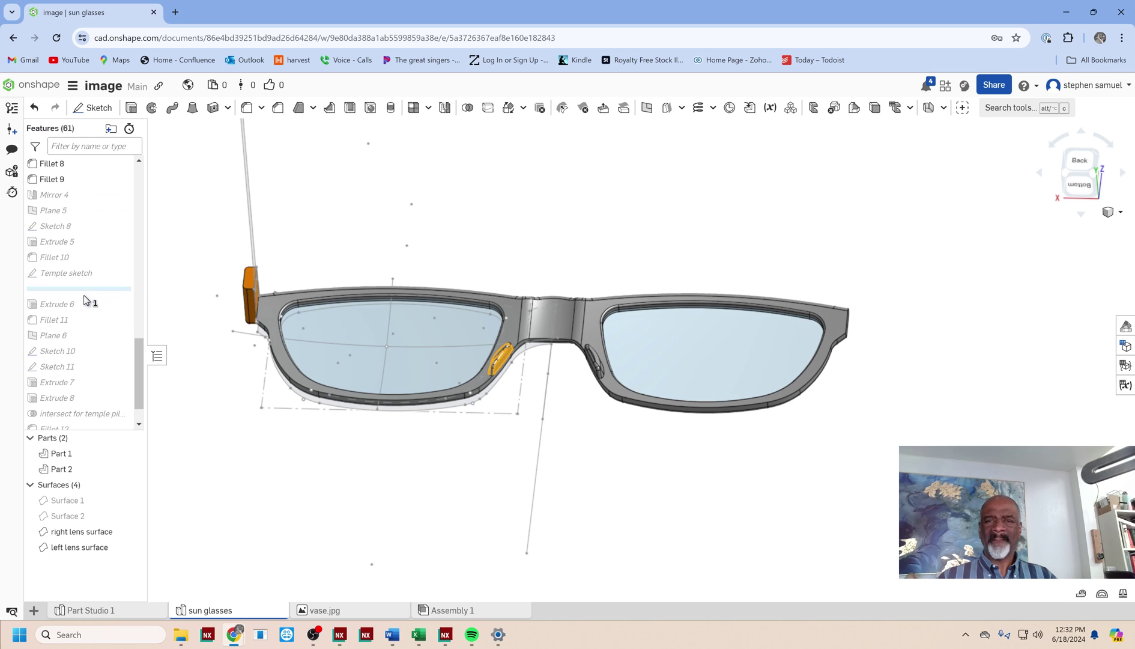
left_click(79, 274)
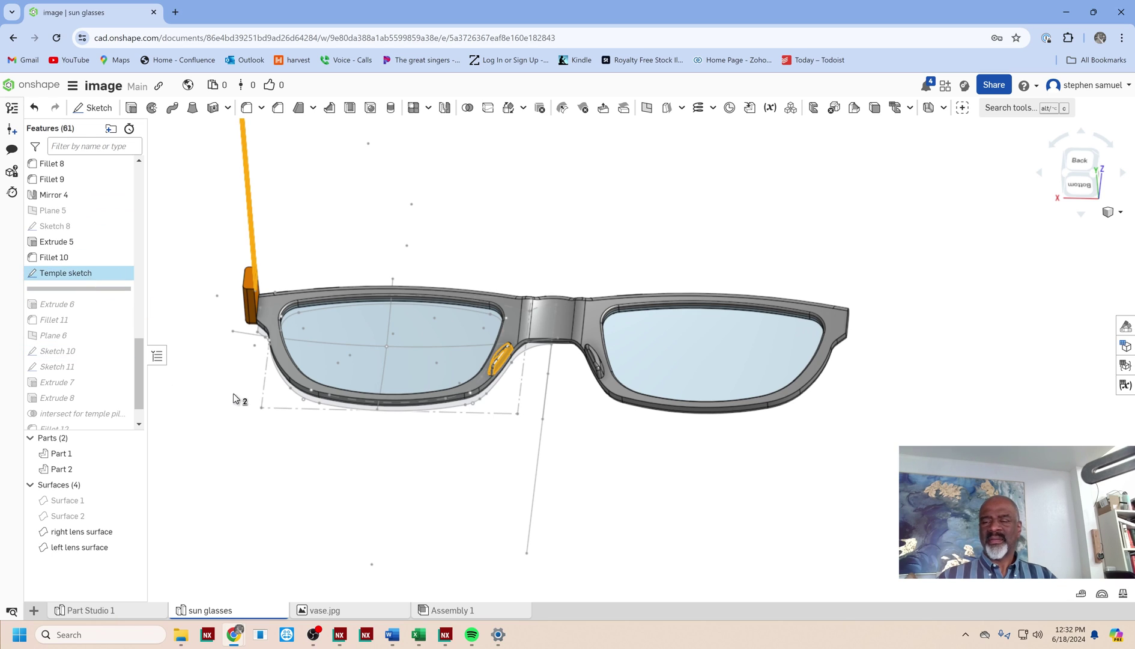
right_click_drag(240, 424, 287, 463)
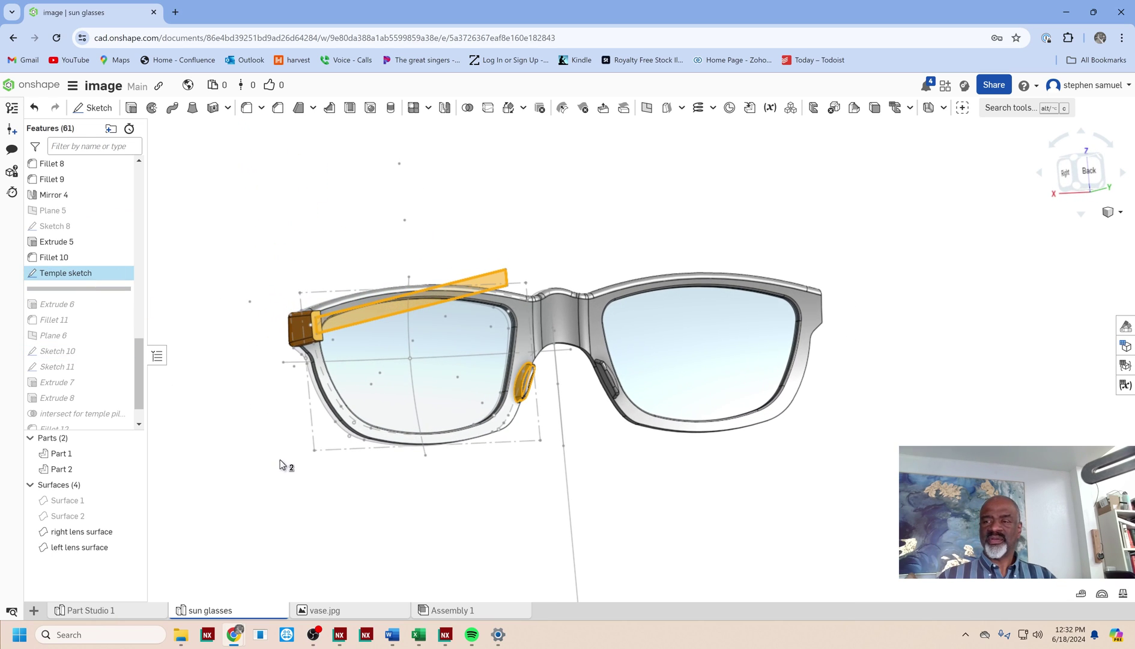
left_click_drag(82, 294, 83, 335)
right_click_drag(253, 358, 204, 329)
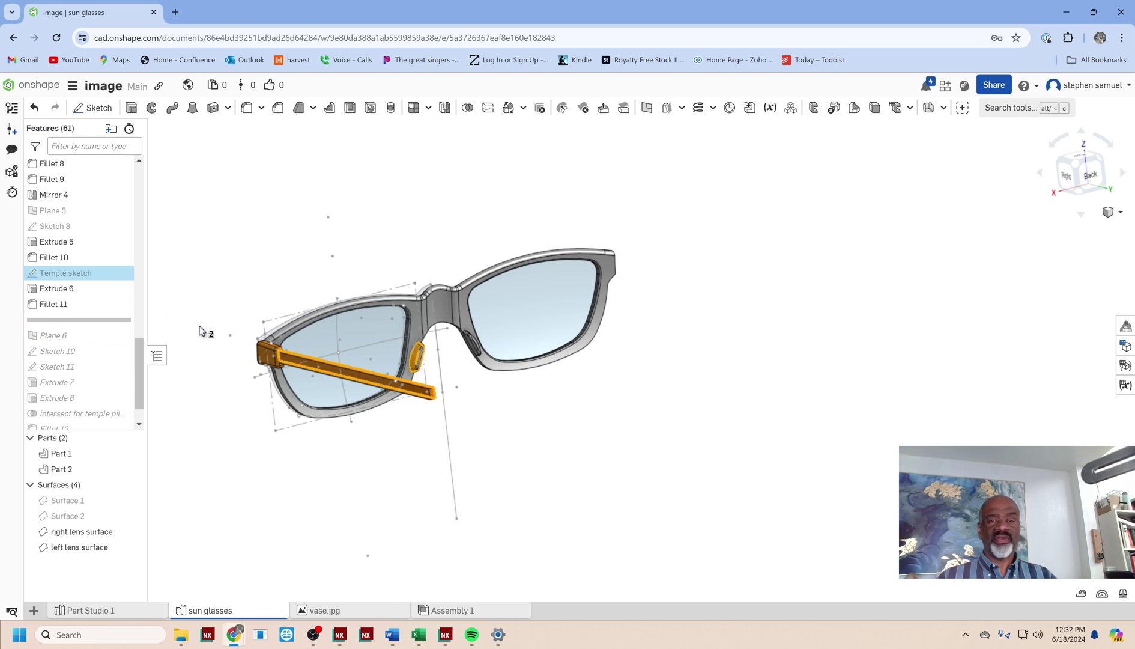
Step: Roll forward to reveal the curved tip sketches, check the temple from the side, and move two features earlier
left_click_drag(56, 324, 58, 381)
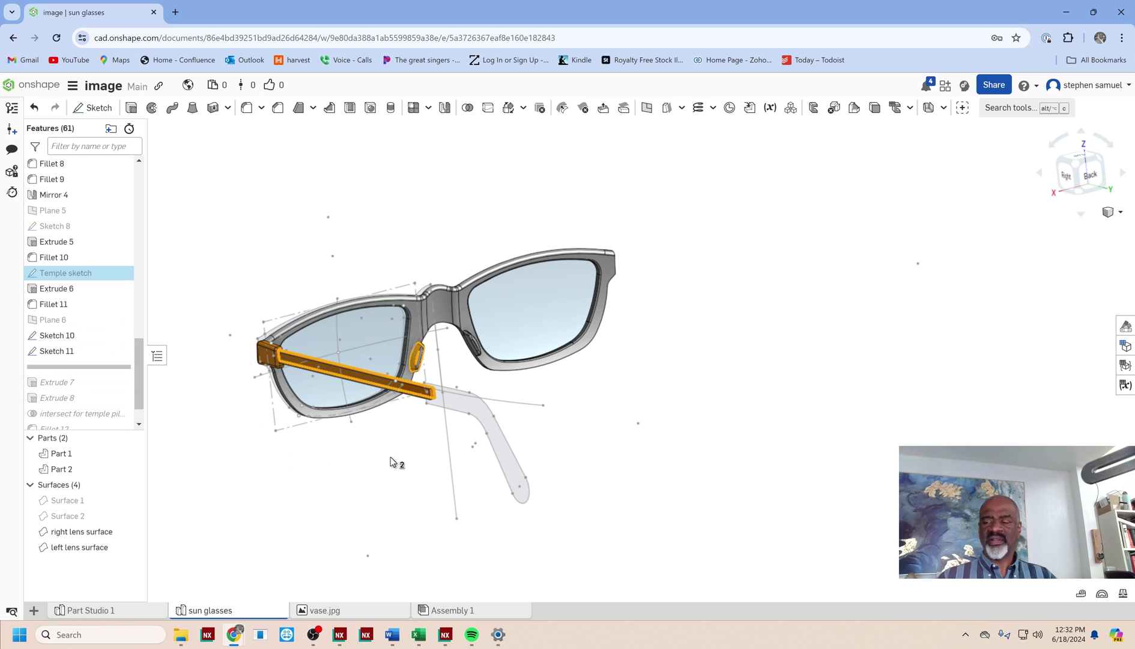
mouse_move(524, 421)
right_mouse_down()
mouse_move(578, 414)
mouse_move(531, 426)
right_mouse_up()
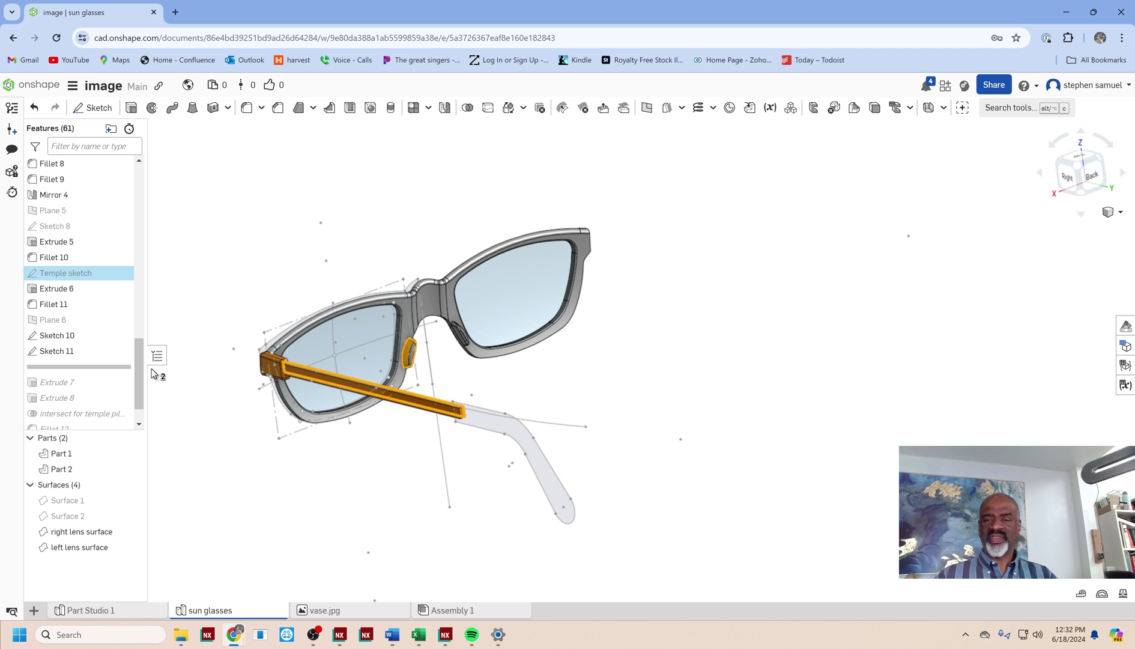
scroll(141, 390, "down", 1)
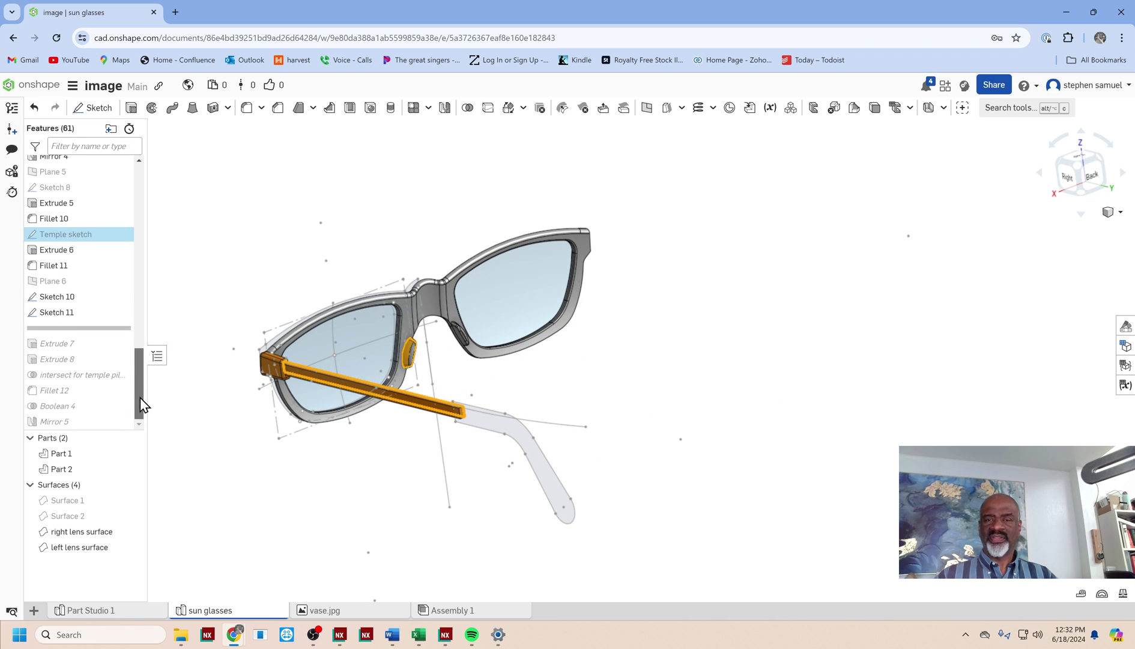
scroll(143, 399, "up", 2)
scroll(137, 402, "down", 2)
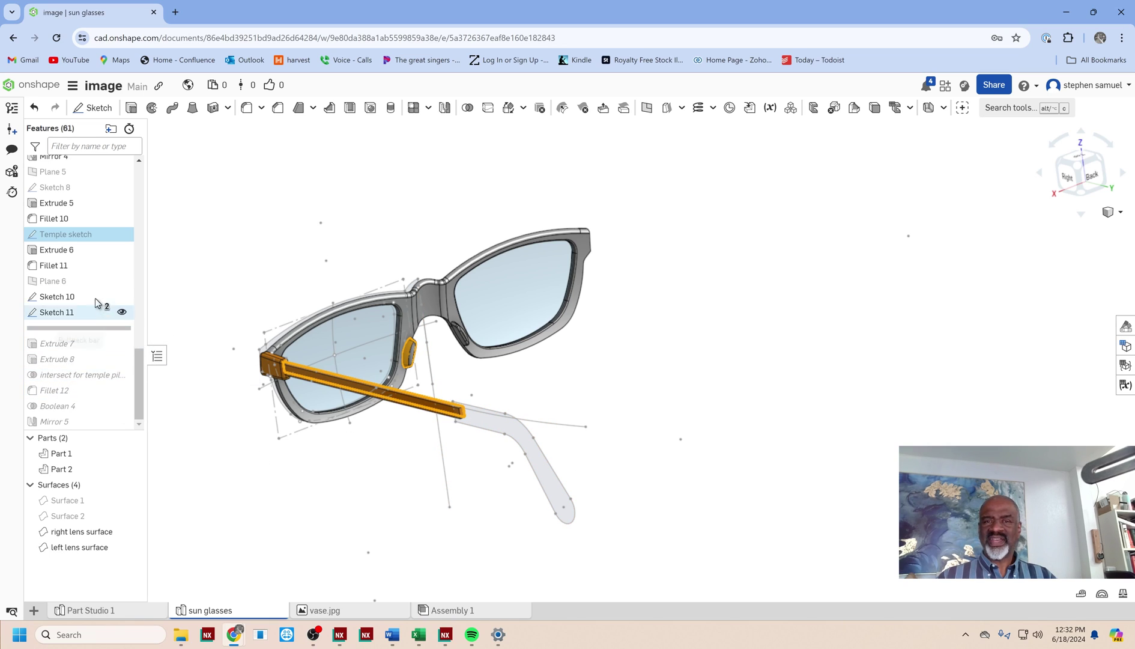
left_click_drag(97, 240, 93, 261)
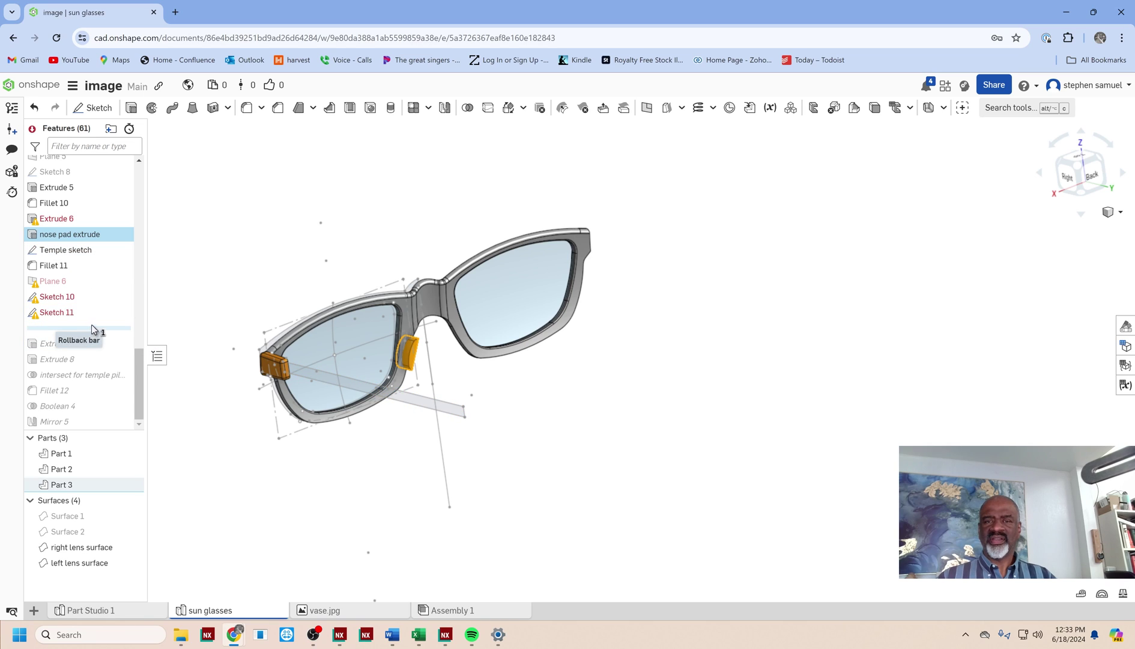
Step: Roll back to just after Fillet 10, forward to the nose pads, then undo two rollback changes
left_click_drag(92, 327, 103, 209)
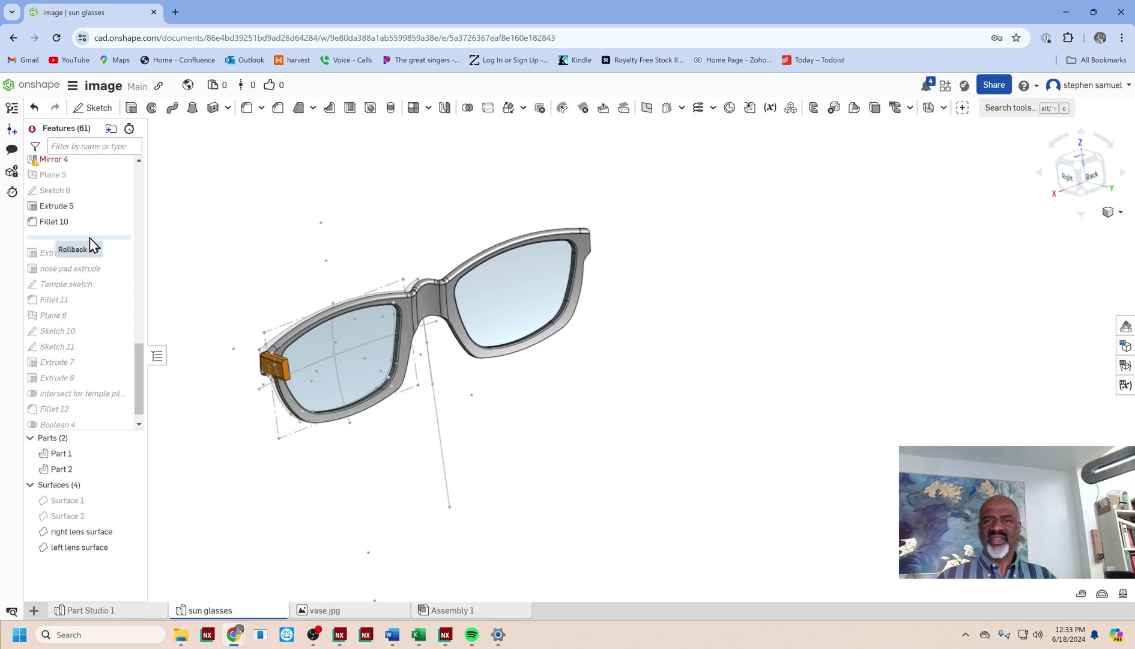
left_click_drag(93, 267, 86, 395)
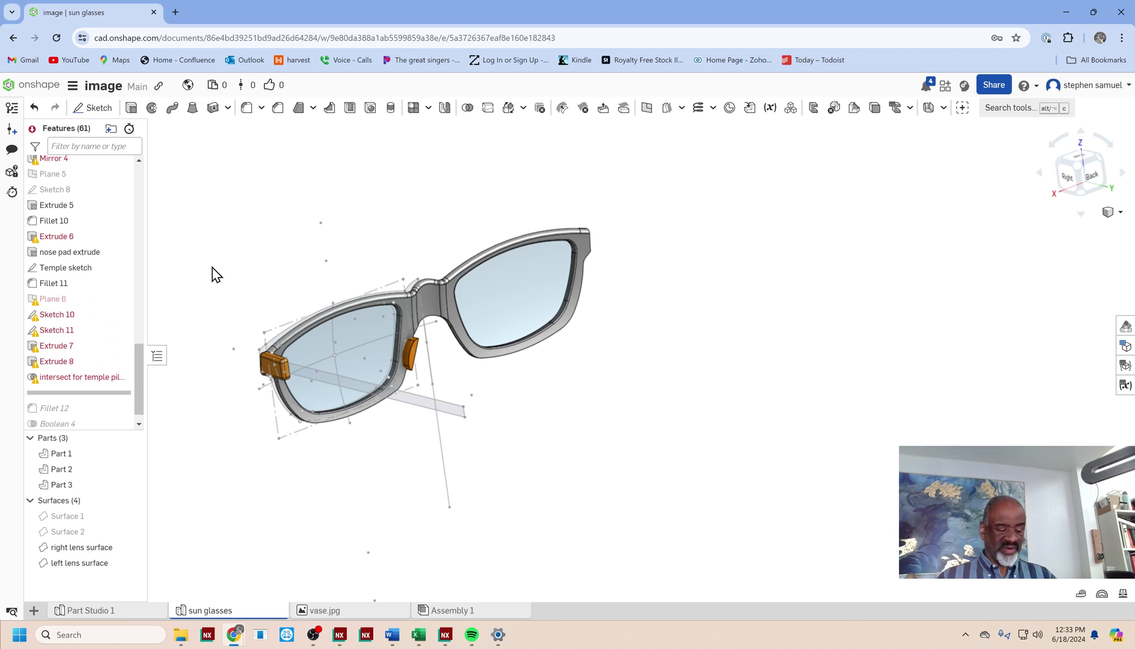
key("ctrl+z")
key("ctrl+z")
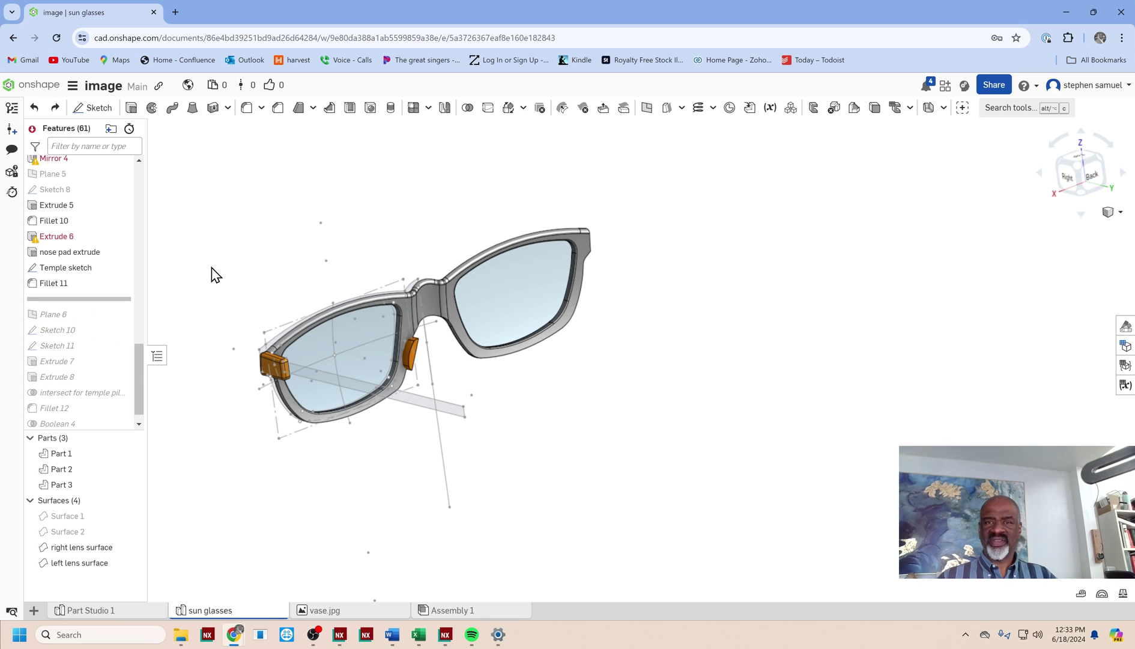
key("ctrl+z")
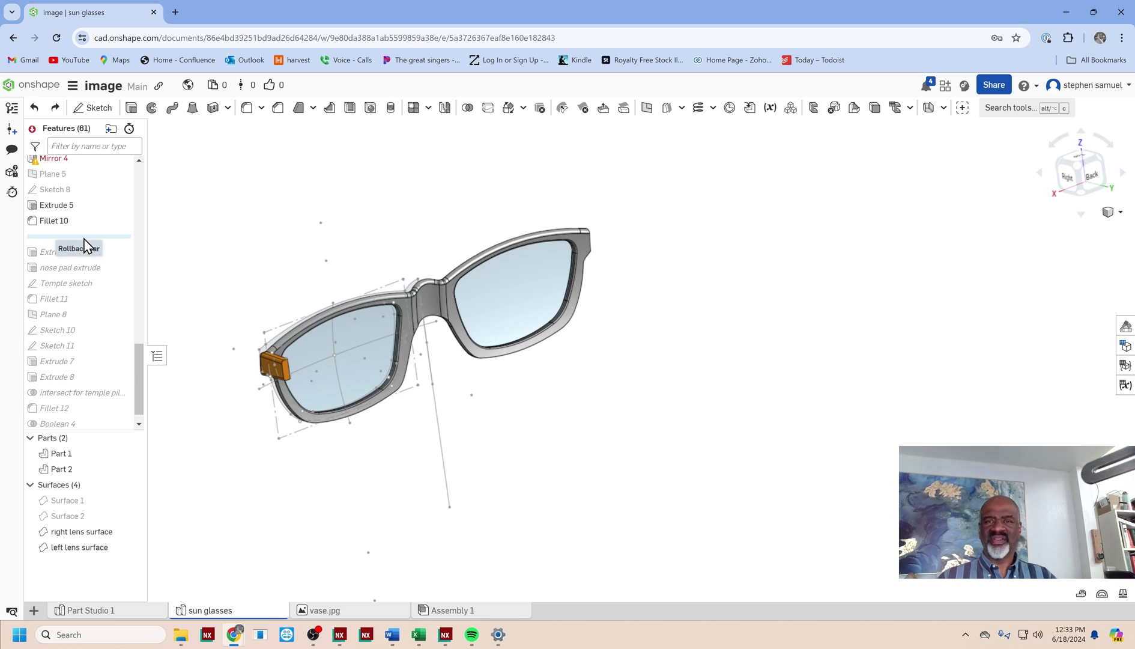
Step: Roll forward through the temple features to Mirror 5, then revert to the original feature order
left_click_drag(89, 239, 90, 377)
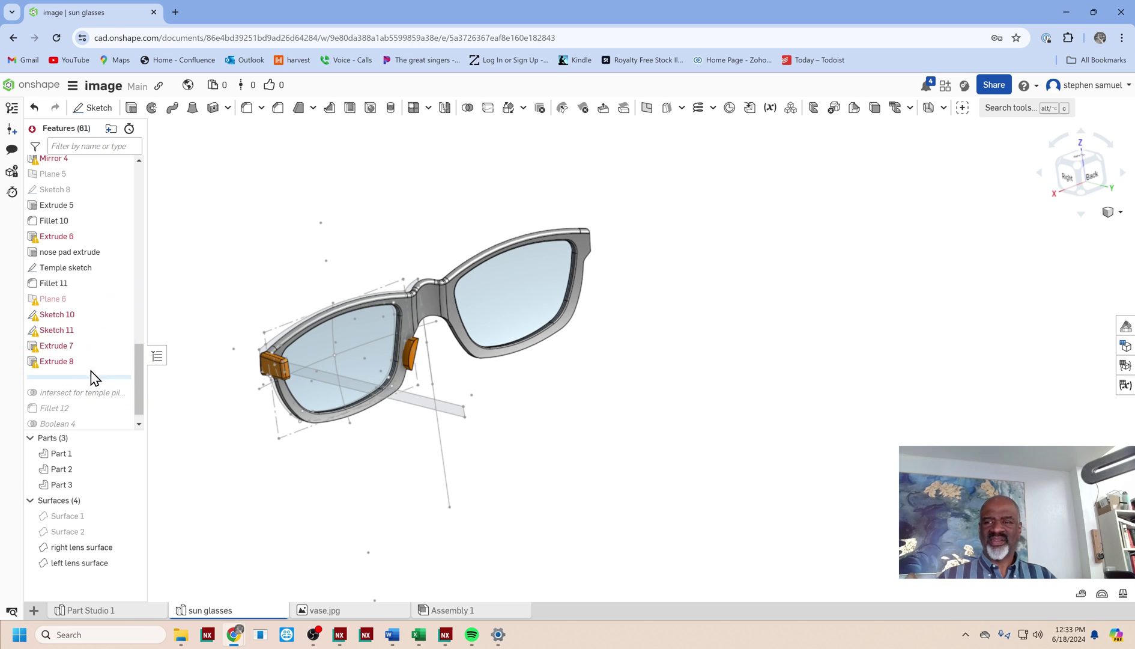
scroll(143, 389, "down", 1)
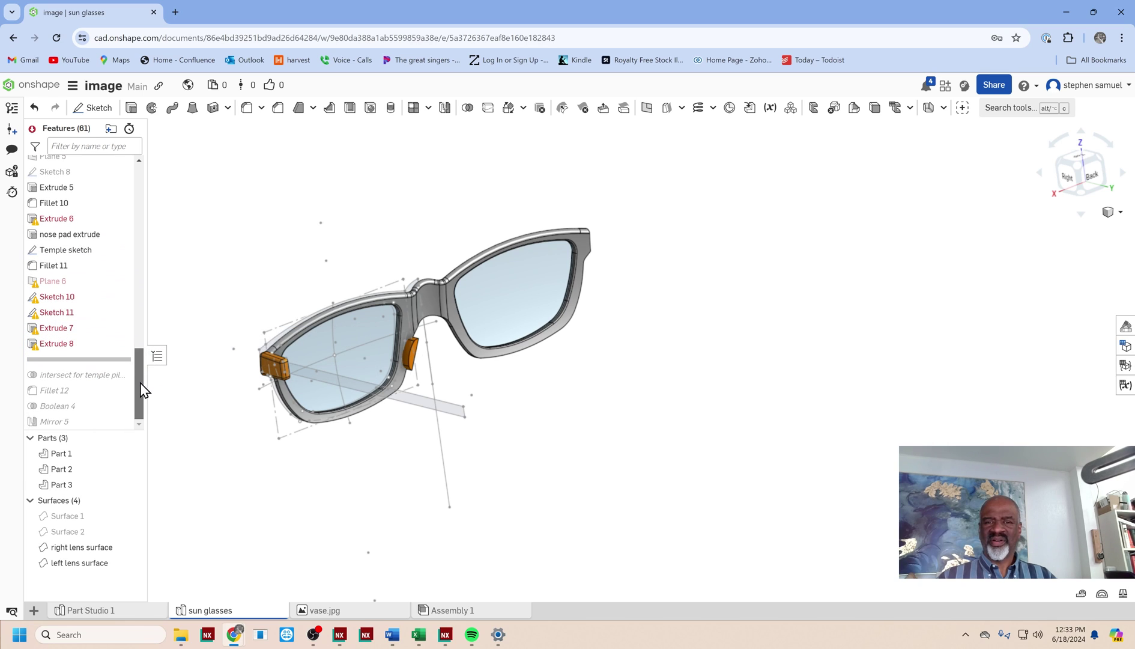
left_click_drag(109, 364, 110, 428)
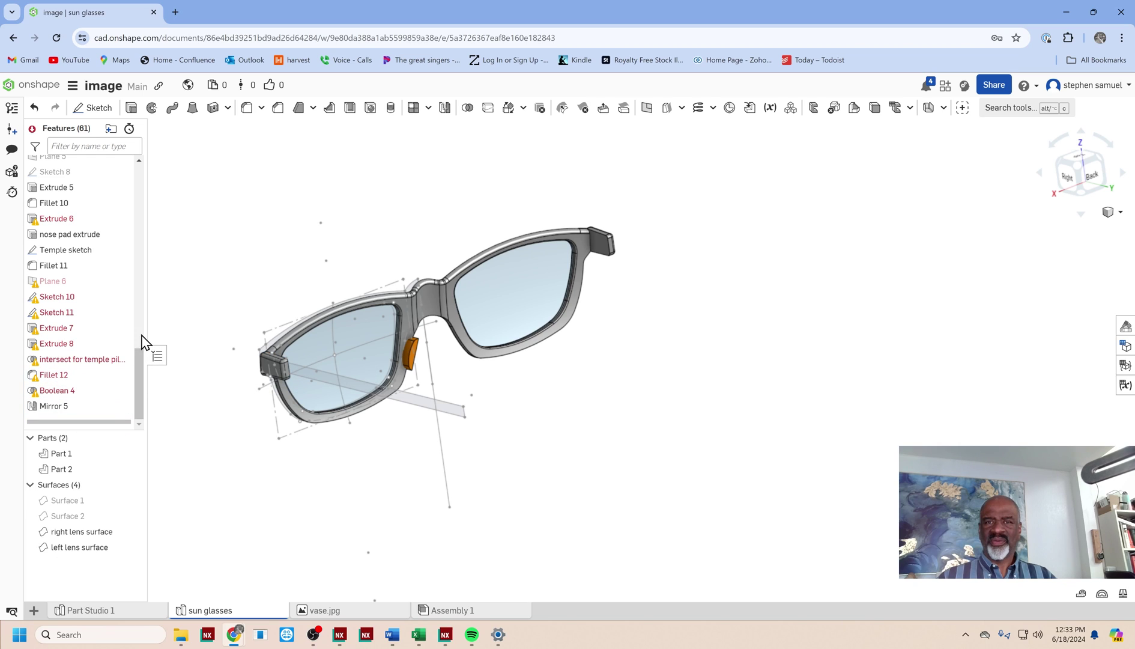
mouse_move(56, 290)
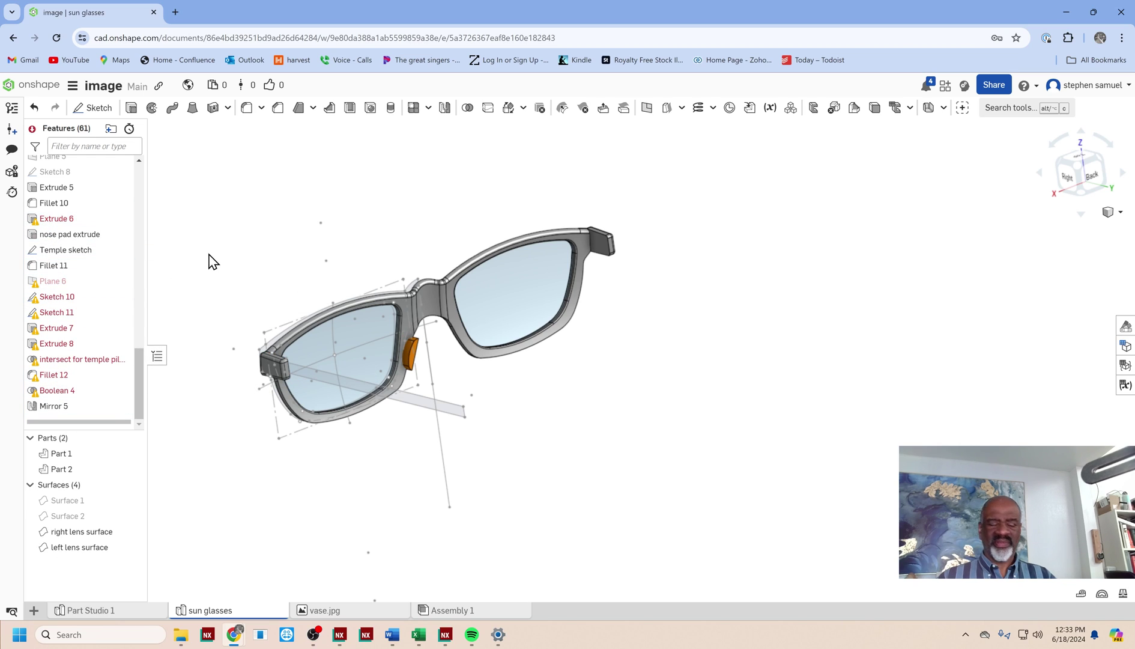
key("Up")
key("Up")
key("Up")
key("Up")
key("Up")
key("Up")
key("Up")
key("Up")
key("Up")
key("Up")
key("Up")
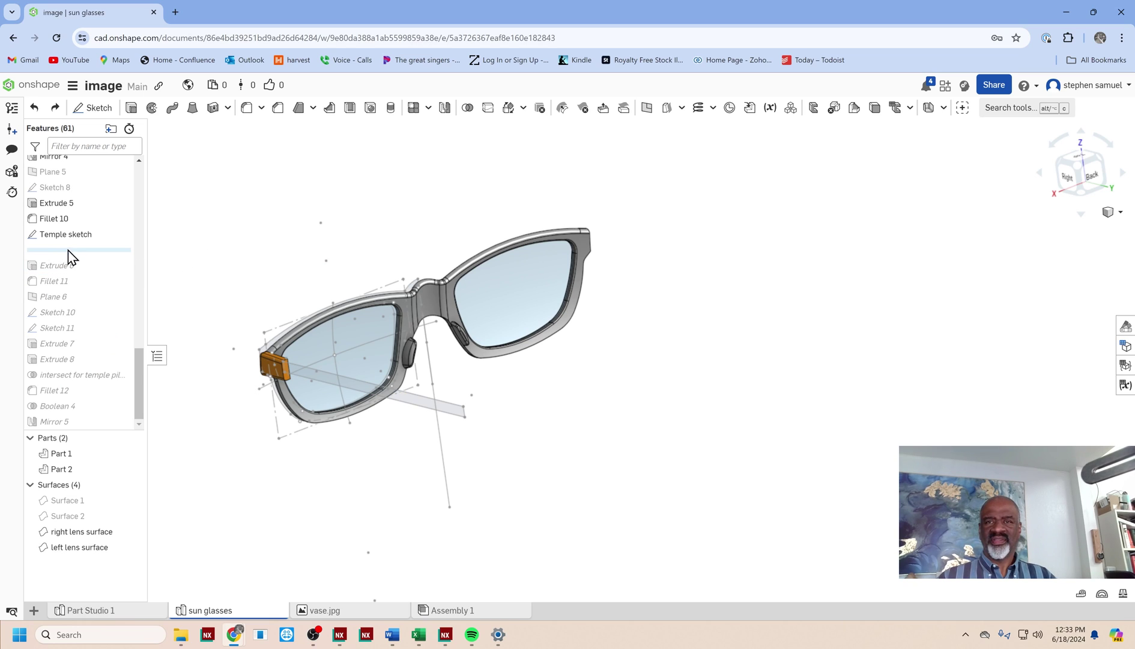
Step: Preview the pillow-tipped temple, then roll back to Sketch 10 and forward one step to Sketch 11
left_click_drag(80, 250, 91, 383)
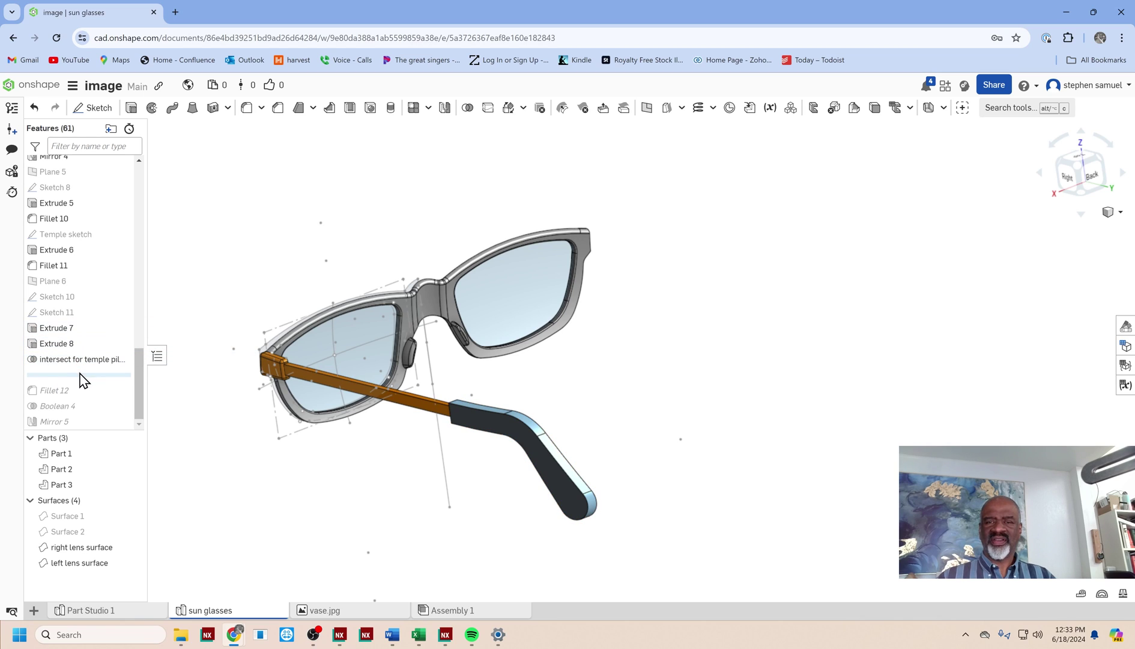
left_click_drag(79, 376, 91, 306)
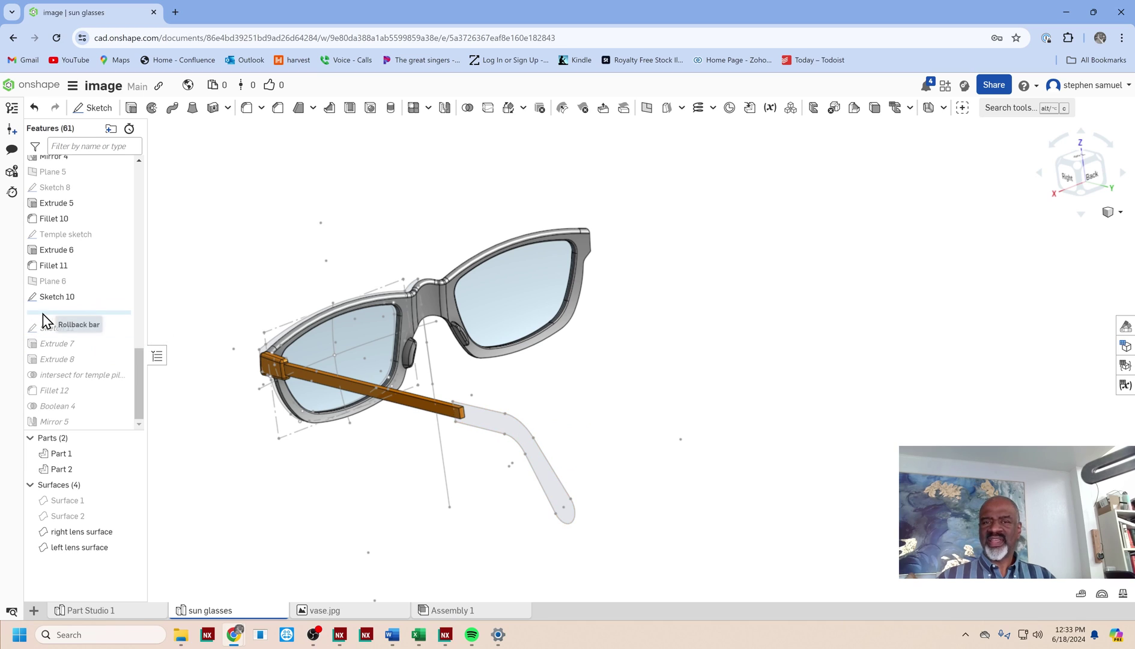
left_click_drag(104, 315, 104, 333)
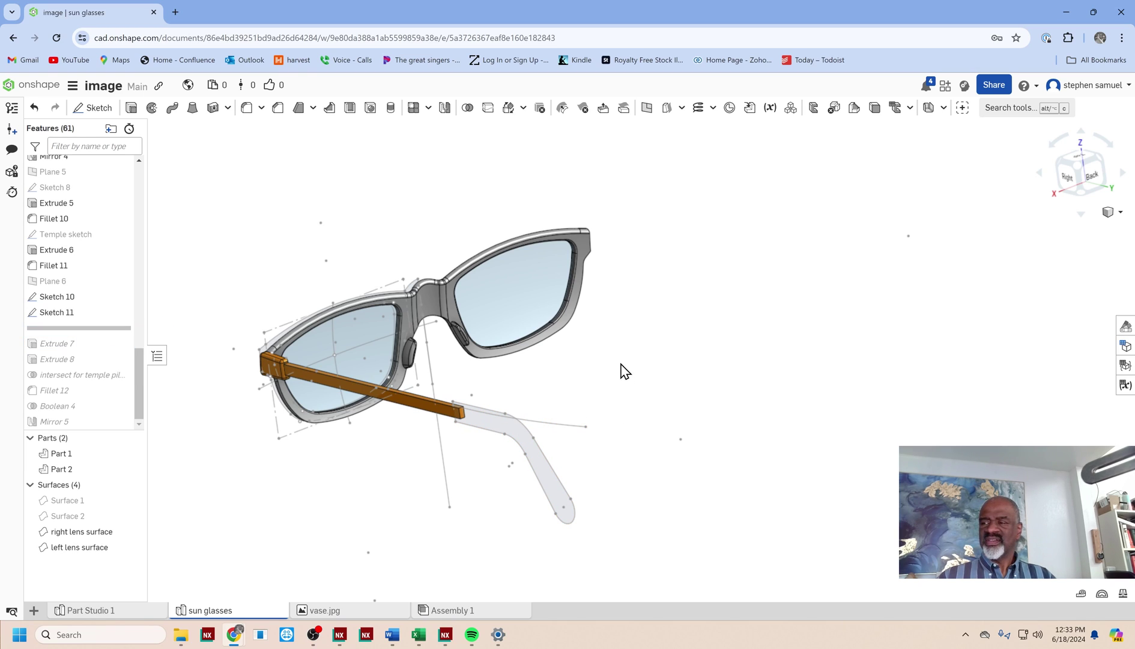
right_click_drag(631, 354, 540, 419)
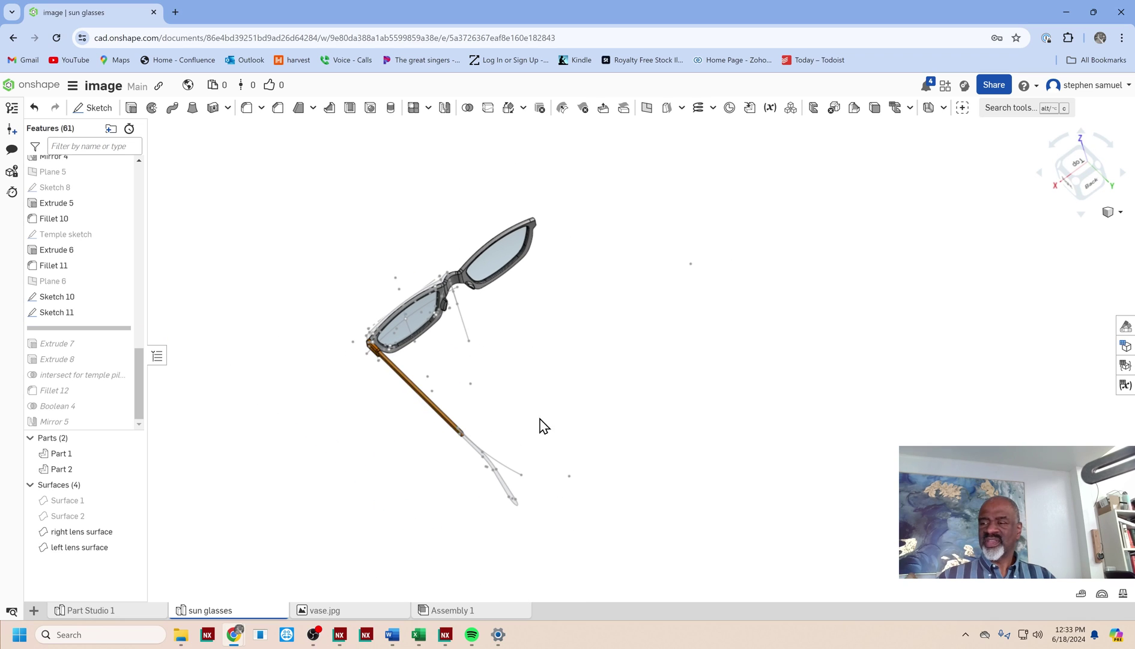
Step: Roll forward through Extrude 7 to just below Boolean 4 and orbit to view the finished temple arm
left_click_drag(78, 330, 84, 352)
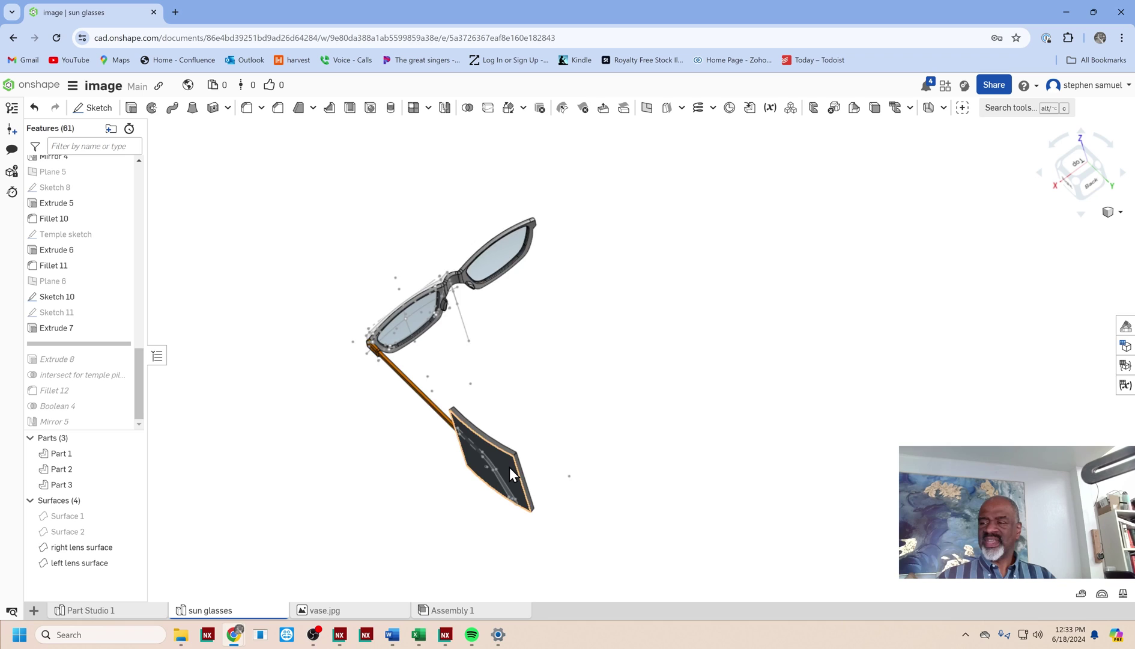
scroll(509, 468, "up", 5)
left_click_drag(126, 343, 101, 411)
scroll(402, 364, "down", 3)
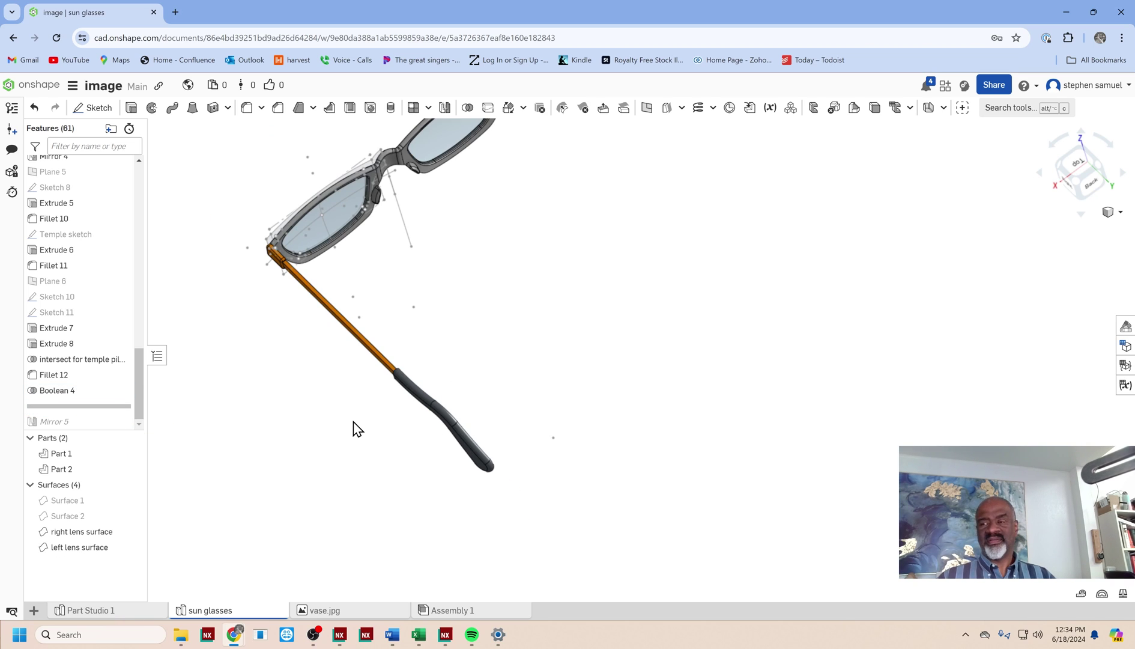
right_click_drag(358, 428, 372, 399)
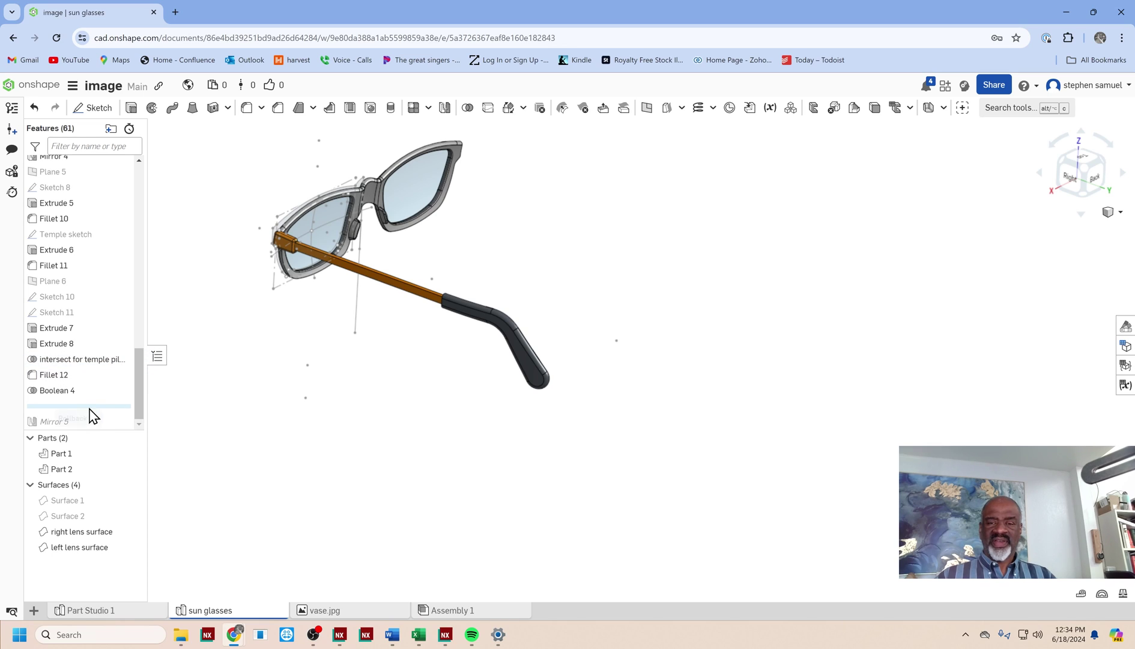
Step: Roll past Mirror 5 to add the second dark-tipped temple arm, then orbit to a front three-quarter view
left_click_drag(73, 410, 77, 434)
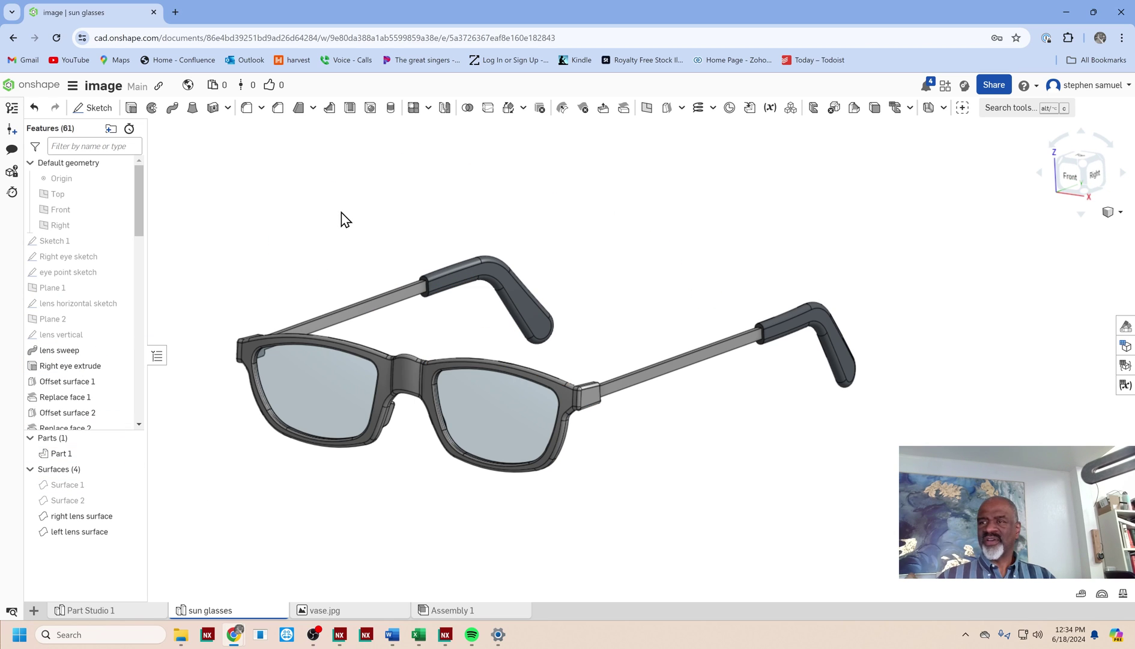
mouse_move(341, 219)
right_mouse_down()
mouse_move(472, 222)
mouse_move(353, 229)
right_mouse_up()
scroll(335, 227, "up", 3)
middle_click_drag(342, 243, 365, 218)
mouse_move(365, 218)
right_mouse_down()
mouse_move(348, 222)
mouse_move(356, 216)
right_mouse_up()
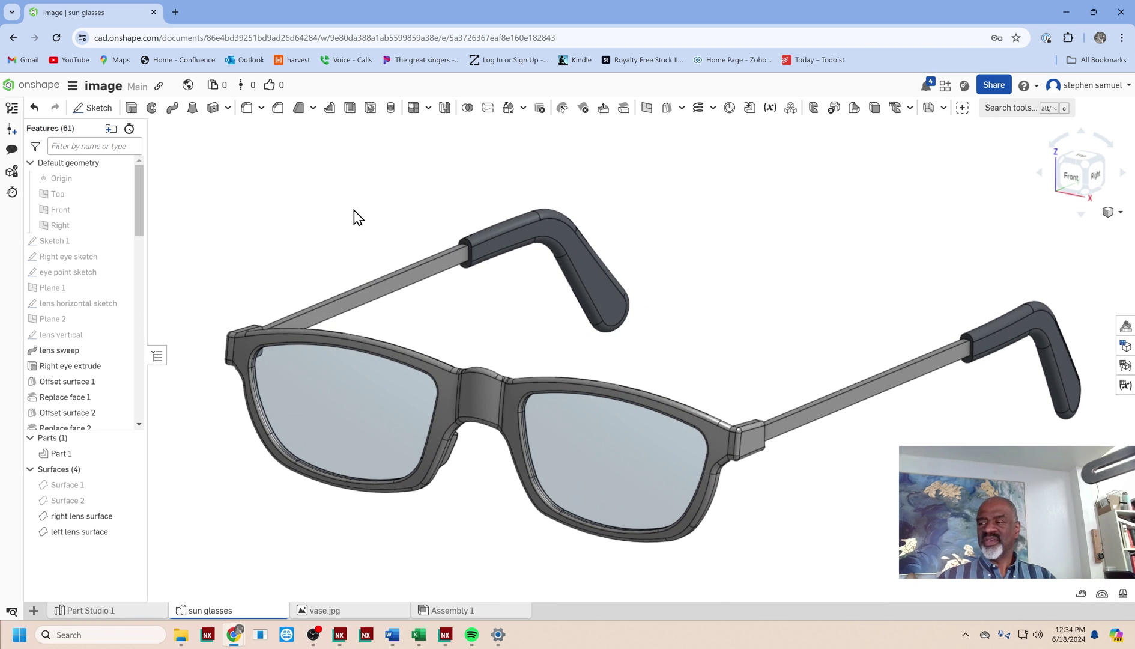
right_click_drag(664, 329, 671, 332)
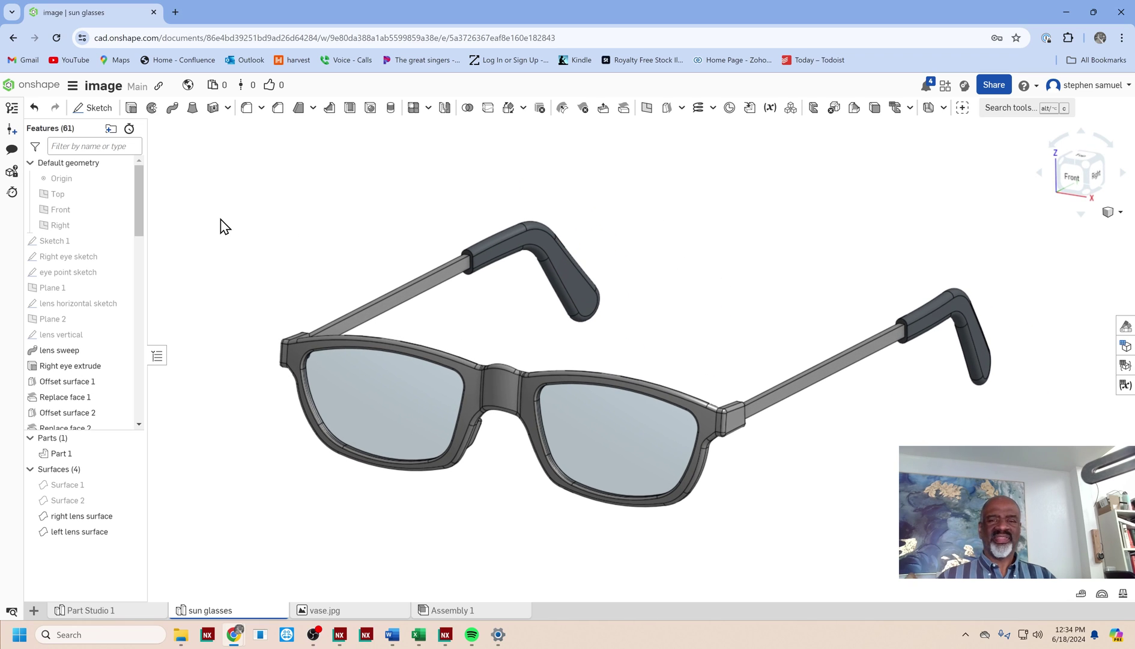